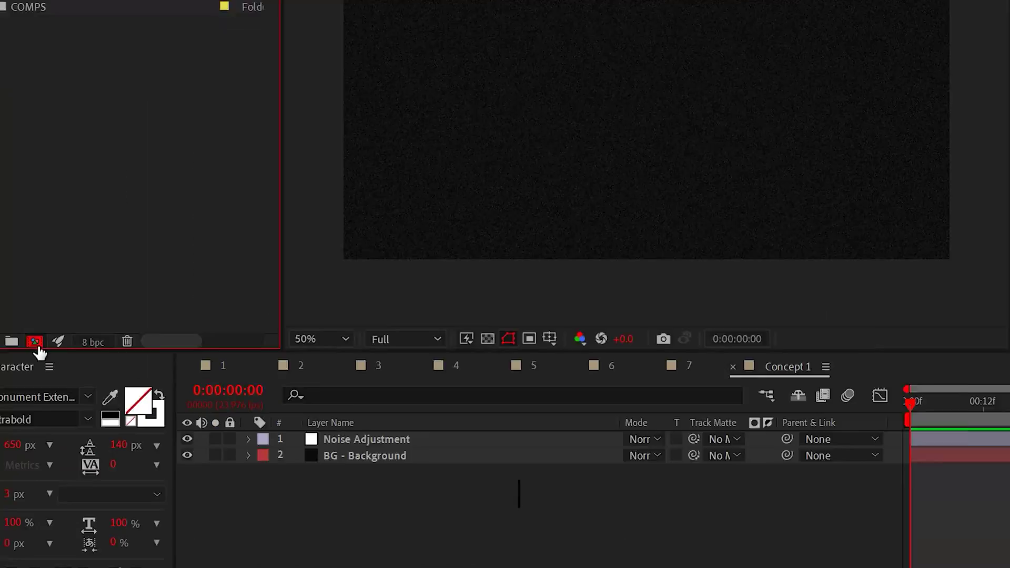
Create a 500 × 500 px composition named Cube Side and add a black solid named BG to it
left_click(35, 342)
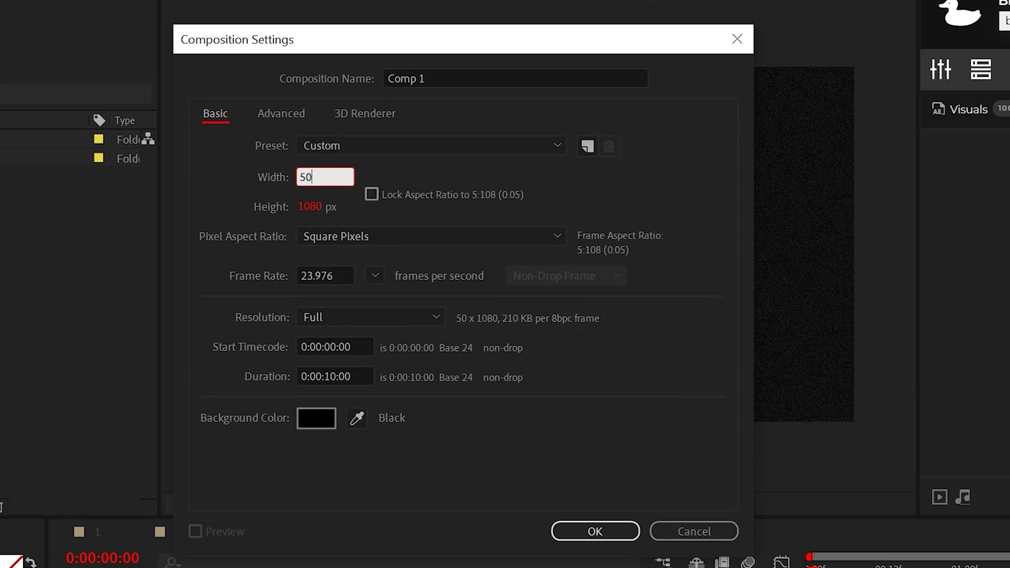
left_click(594, 533)
left_click(105, 5)
mouse_move(131, 18)
left_click(326, 31)
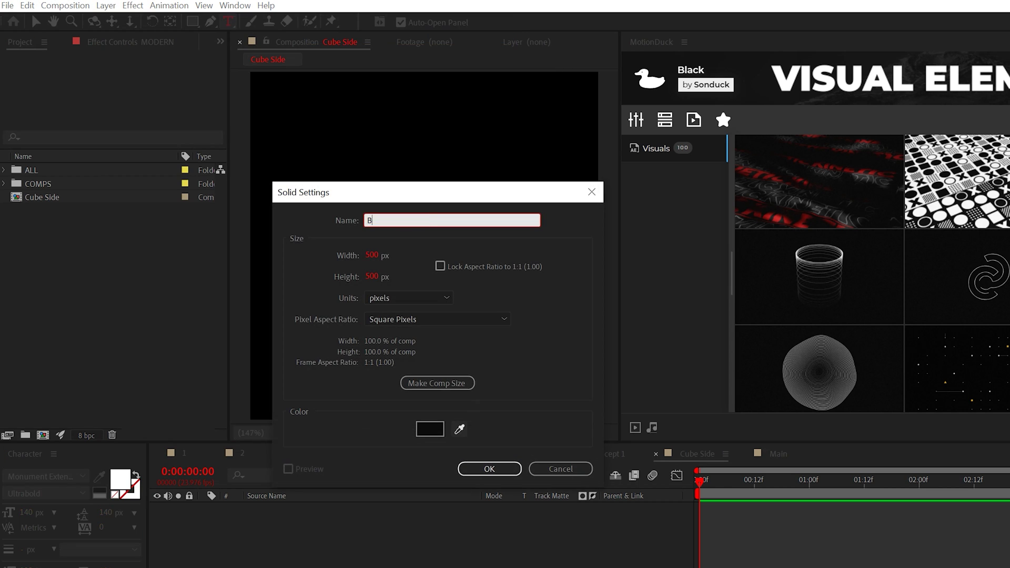
left_click(430, 429)
left_click(749, 89)
left_click(489, 469)
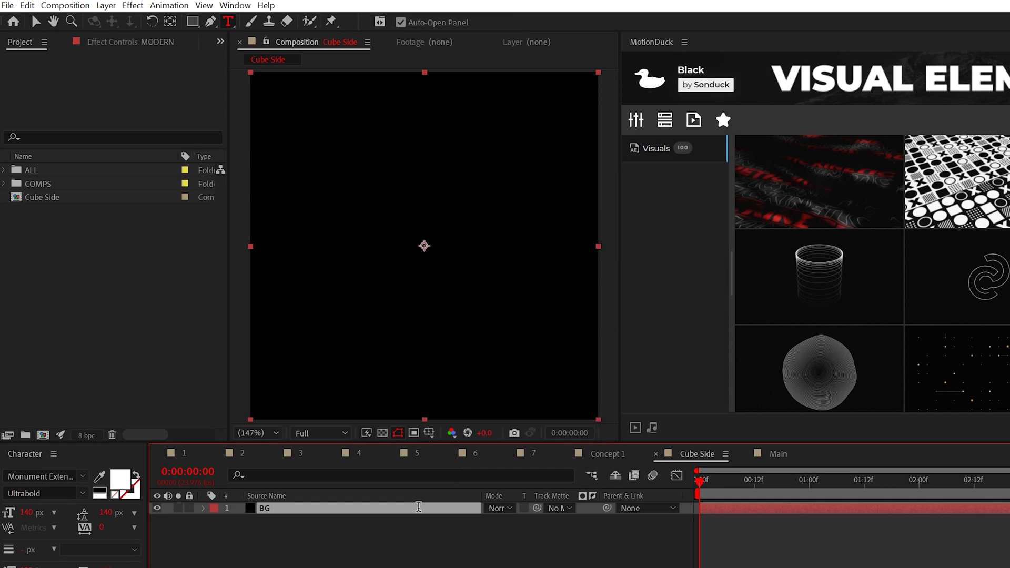
Place the white two-line text CU BE above the BG solid in the Cube Side composition
key("ctrl+v")
left_click(158, 509)
left_click(296, 529)
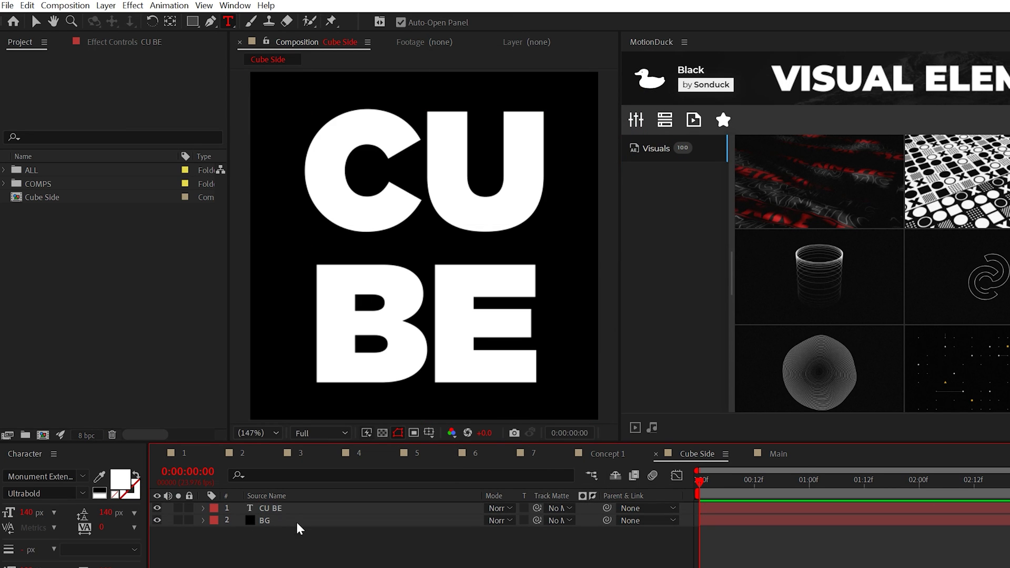
Add the Cube Side composition to Concept 1 between Noise Adjustment and BG - Background, and make it a 3D layer
left_click(784, 455)
left_click(607, 455)
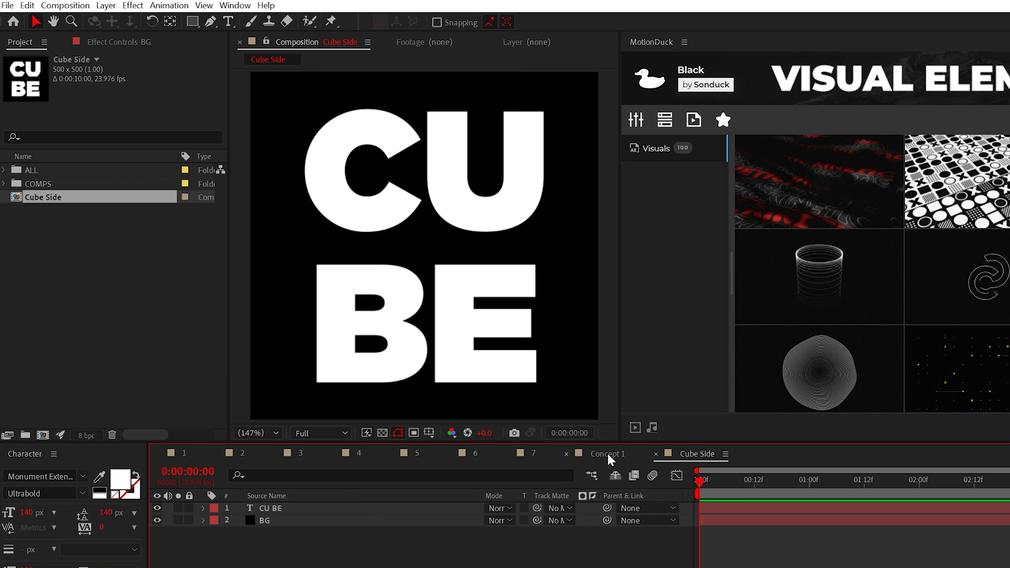
left_click(607, 456)
left_click_drag(245, 508, 248, 514)
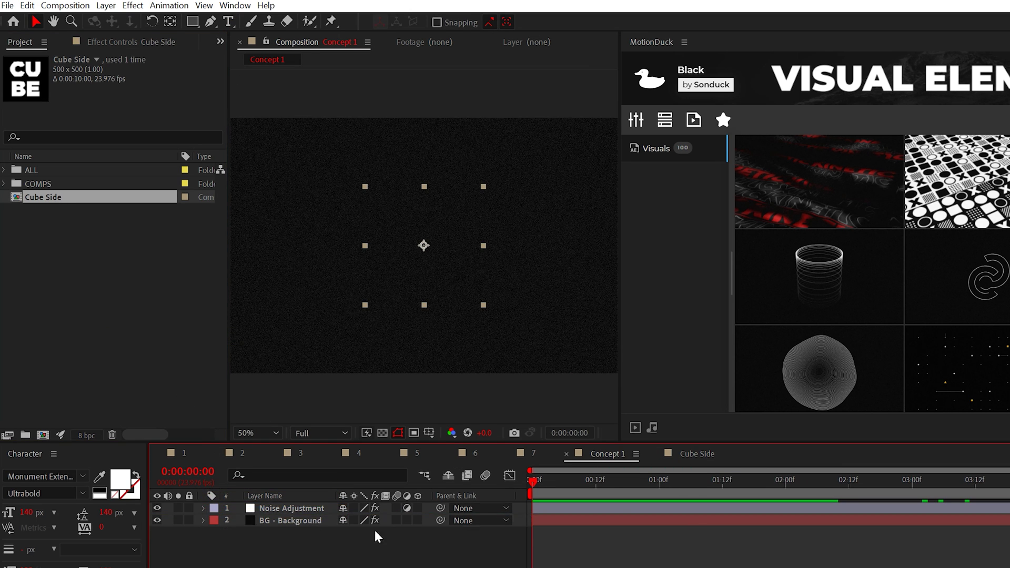
left_click(417, 519)
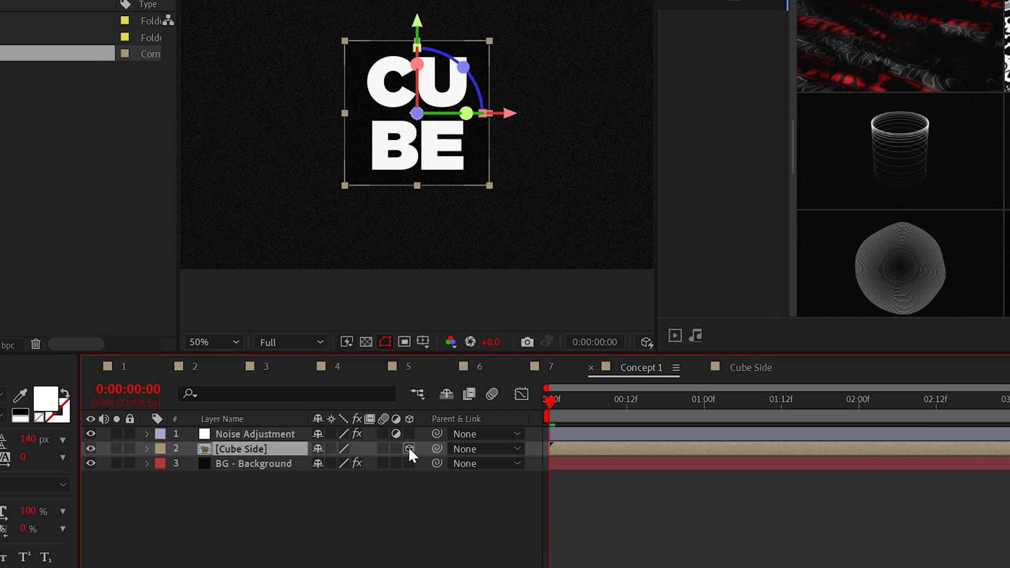
left_click(293, 535)
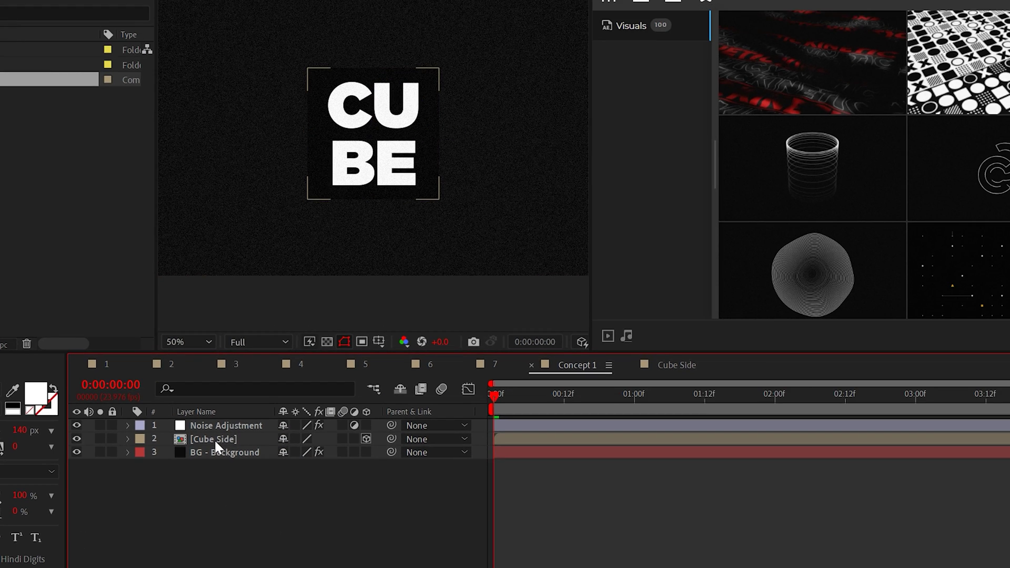
Reveal the Cube Side layer's transform properties and duplicate the layer
left_click(241, 449)
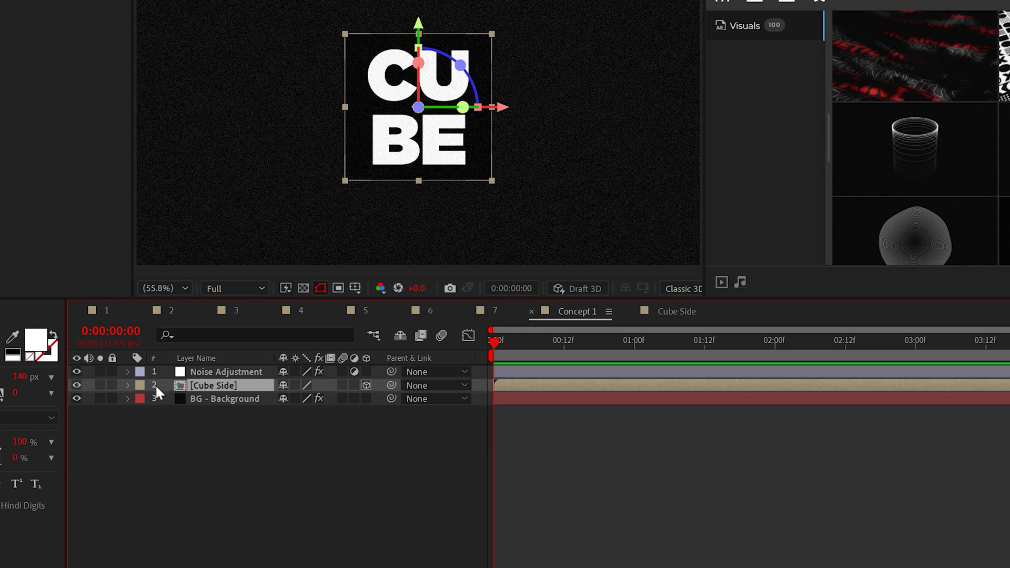
left_click(127, 385)
left_click(143, 400)
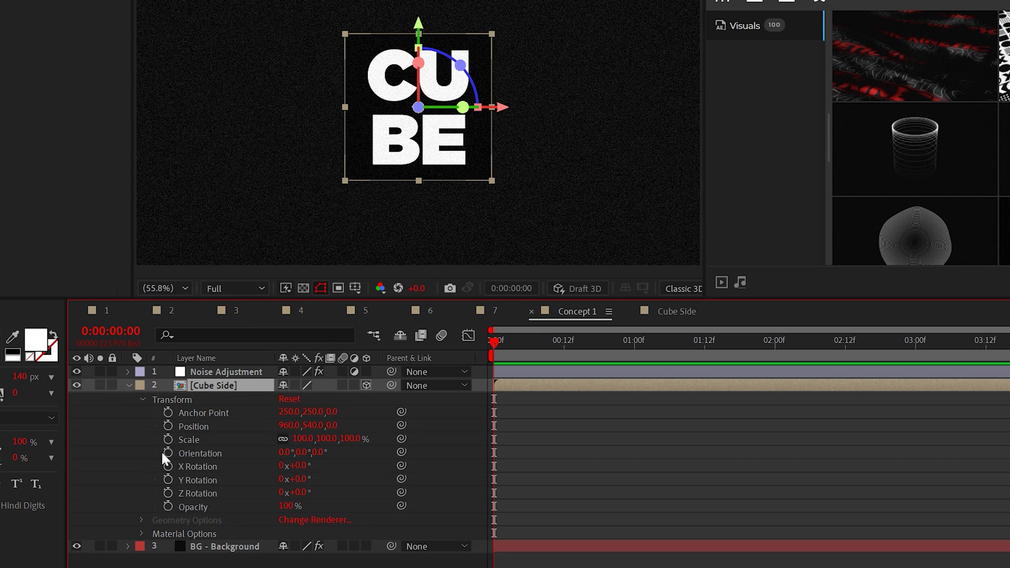
key("ctrl+d")
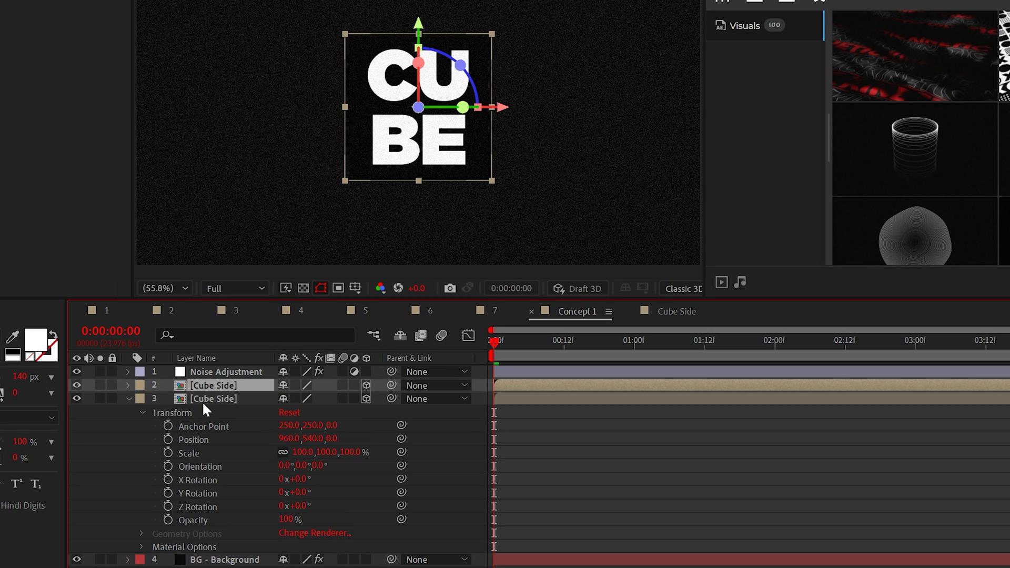
left_click(202, 400)
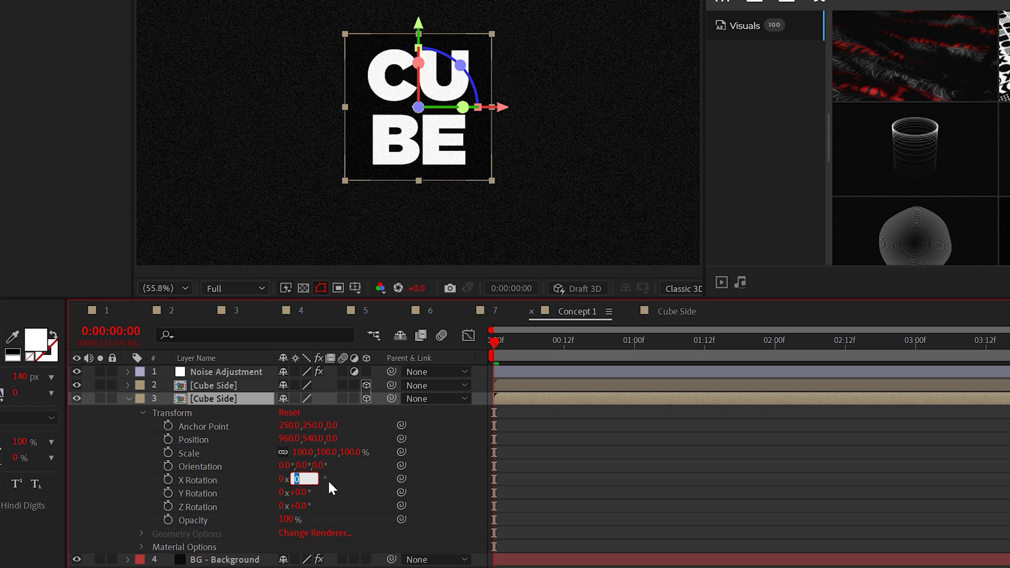
Set the lower Cube Side layer's X Rotation to 90° and Anchor Point to 250, 500, 250, naming it Bottom and the other Back
type("90")
key("Return")
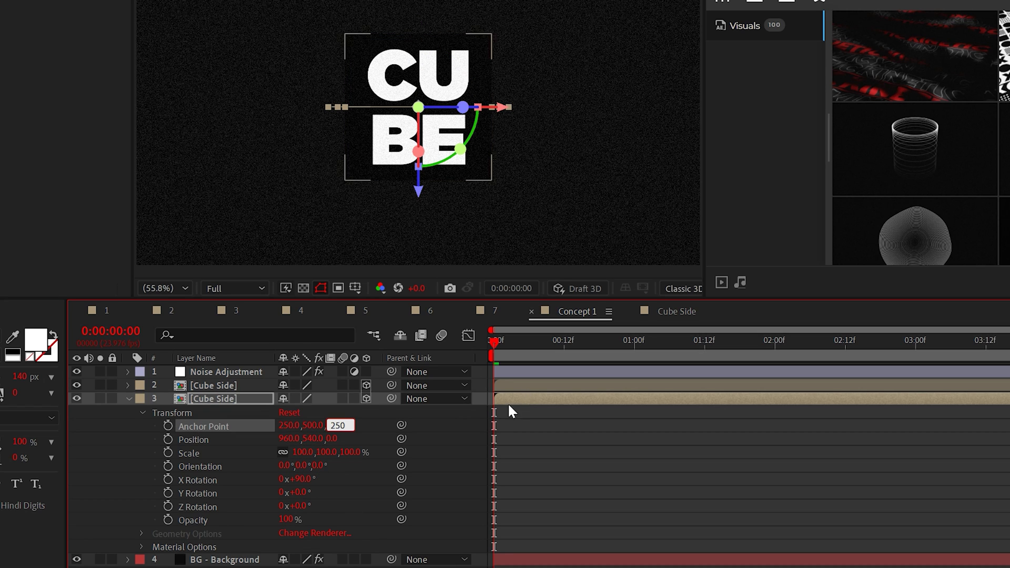
type("250")
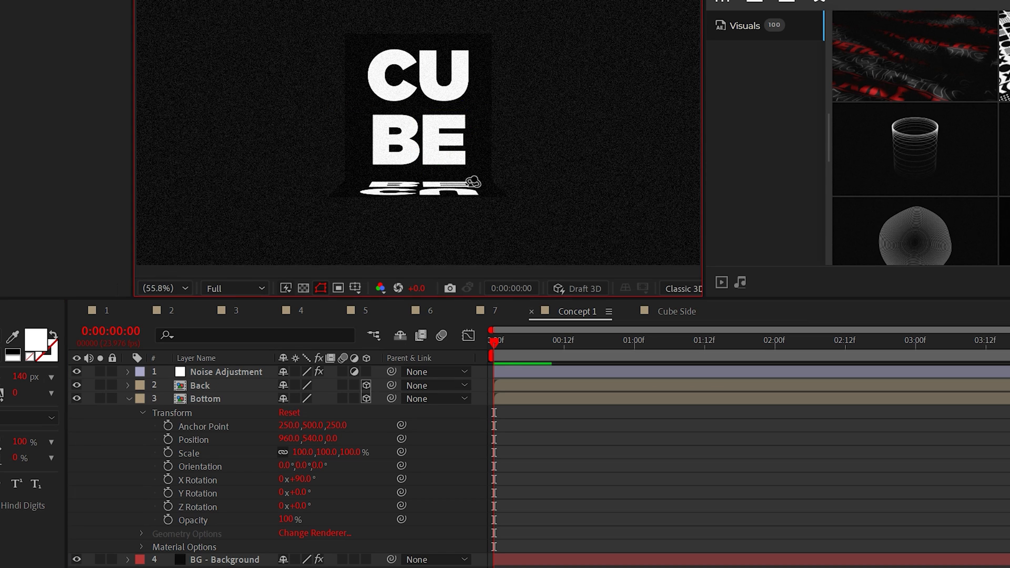
left_click_drag(368, 221, 438, 209)
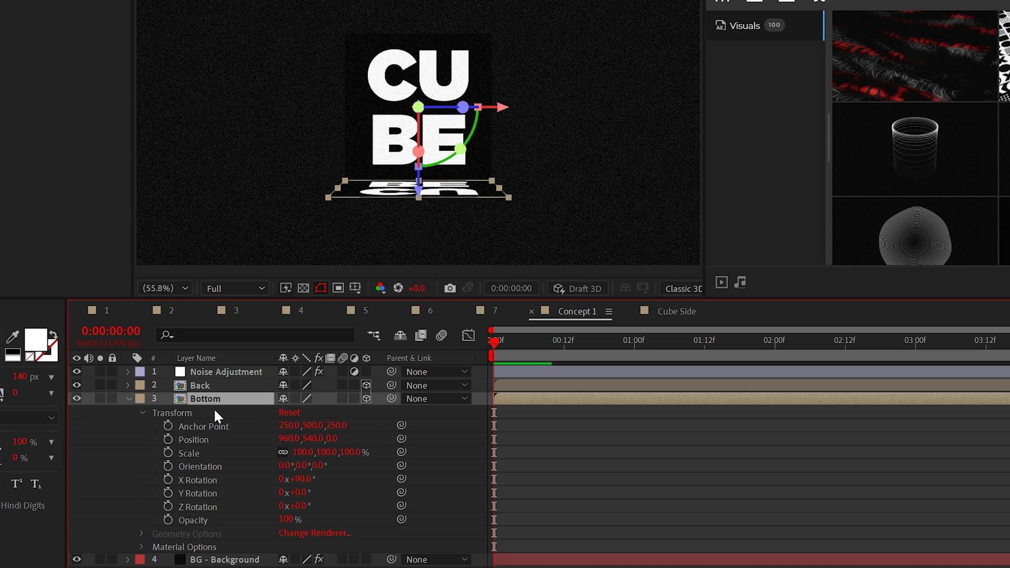
Duplicate the Bottom layer, set the lower copy's Anchor Point Z to -250, and name that copy Top
key("ctrl+d")
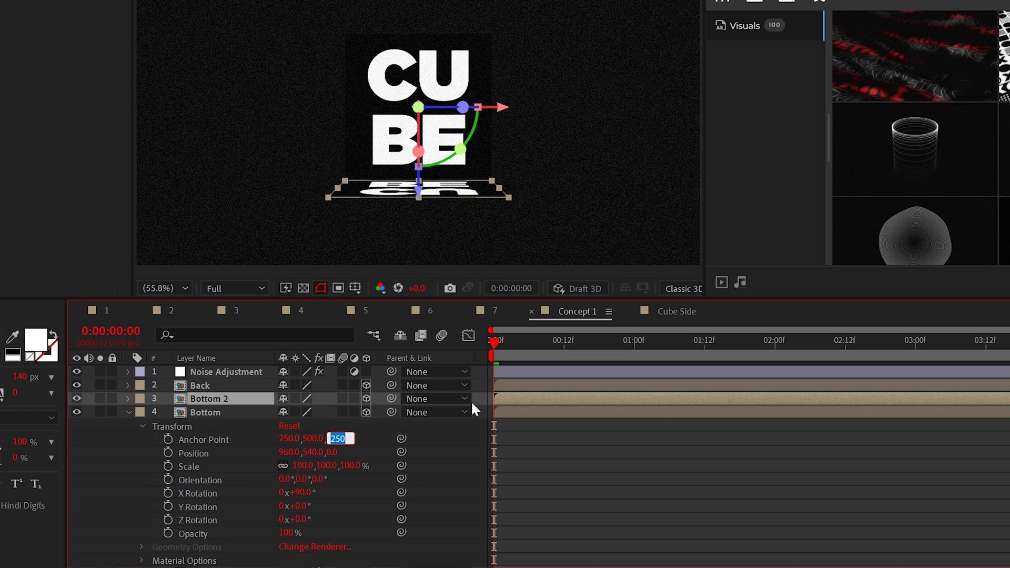
type("-250")
left_click(397, 433)
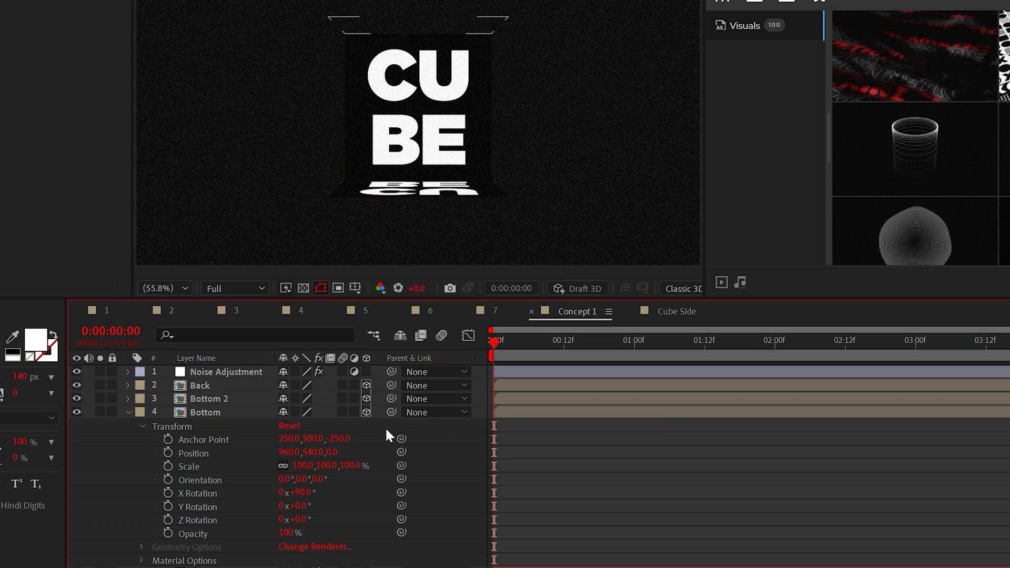
left_click(199, 419)
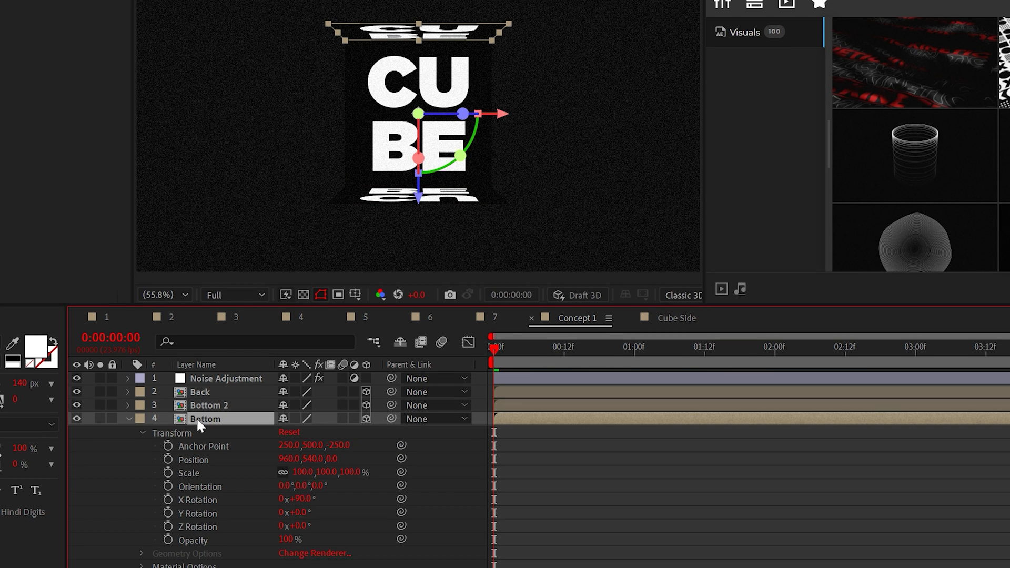
key("Return")
type("Top")
Duplicate the Back layer and set the copy's Y Rotation to 90°
left_click(217, 393)
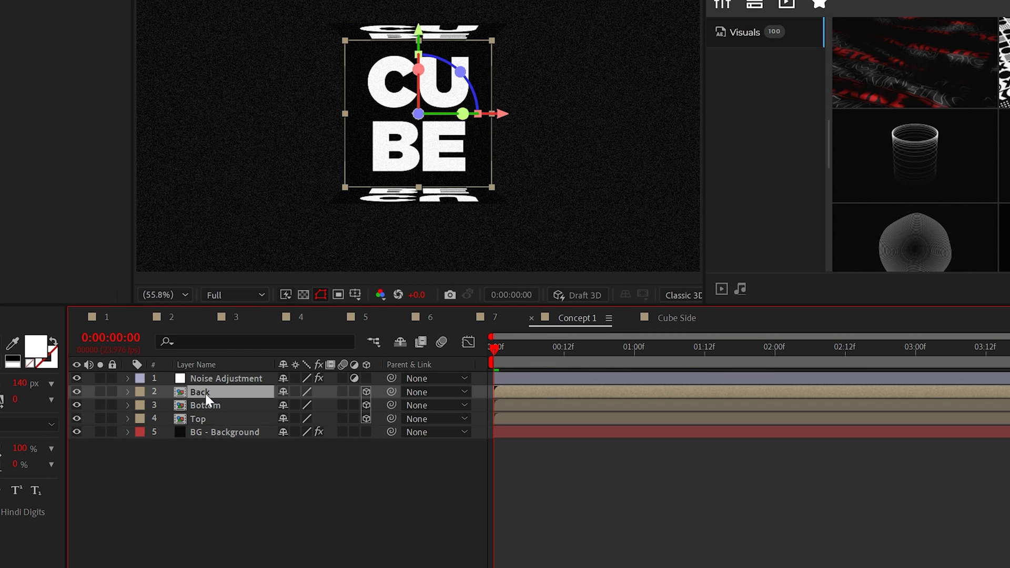
key("ctrl+d")
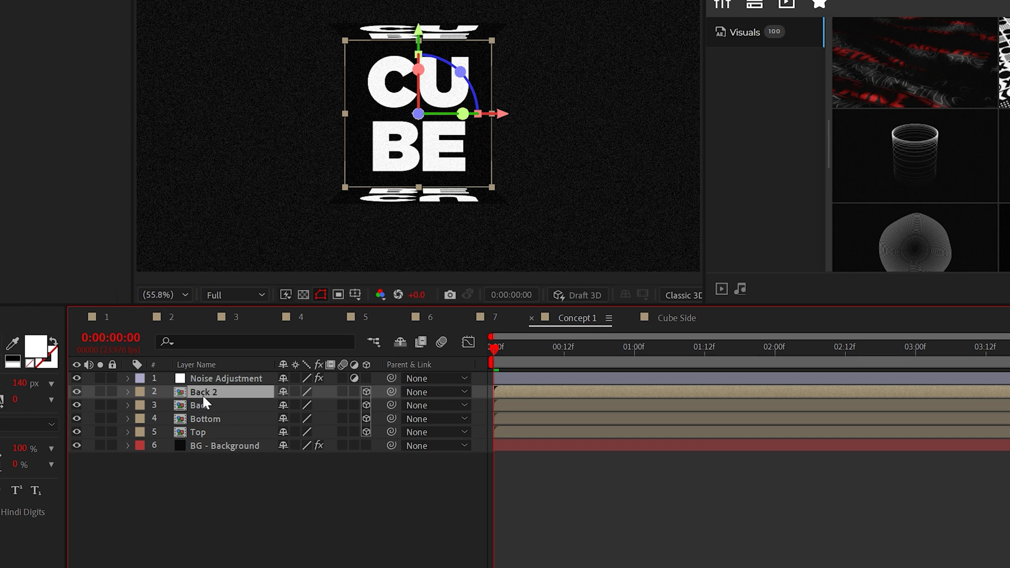
left_click(128, 392)
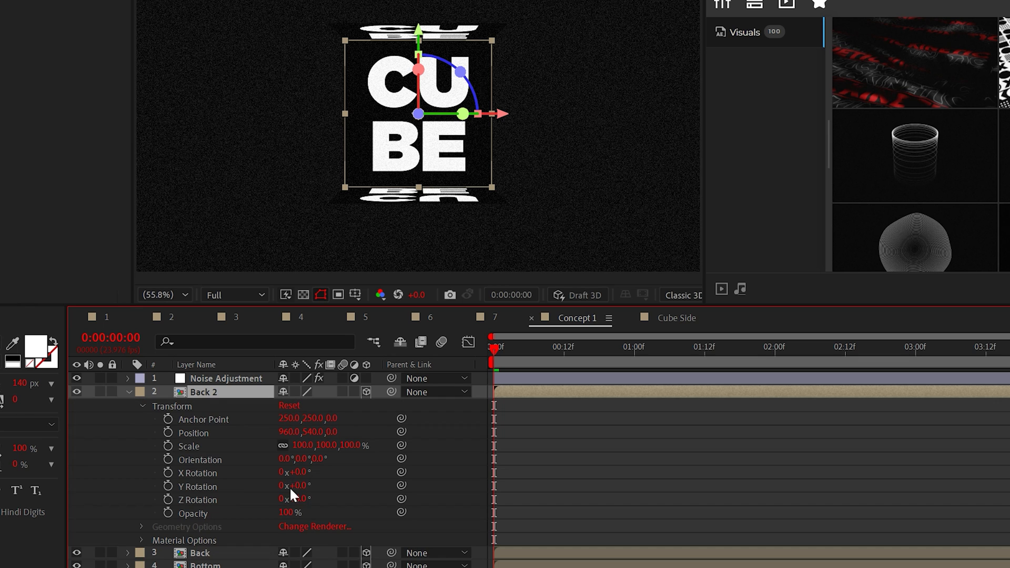
type("90")
left_click(362, 469)
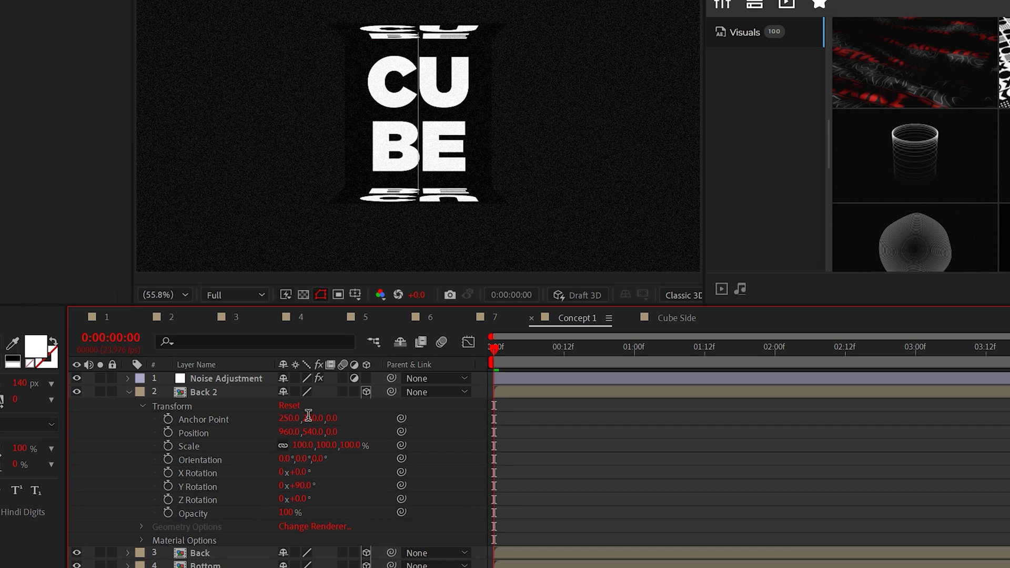
Set the rotated copy's Anchor Point to 0, 250, 250 and duplicate it to form the cube's Left and Right sides
type("0")
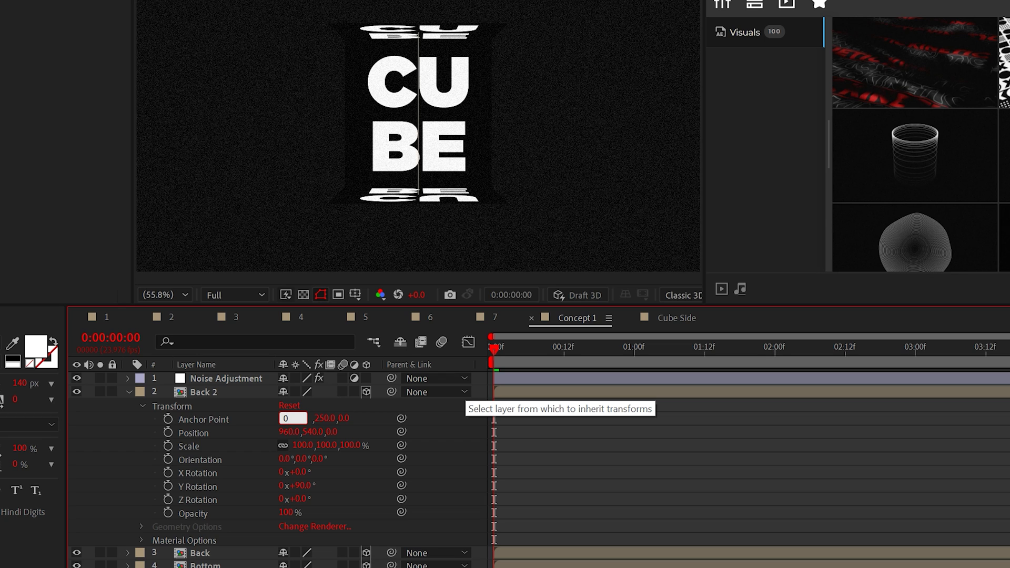
key("Tab")
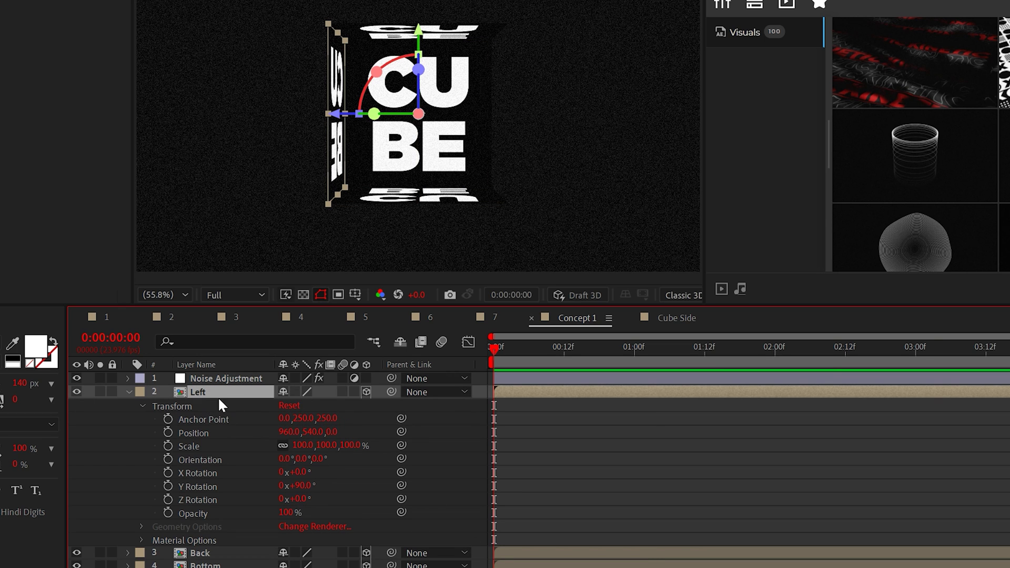
key("ctrl+d")
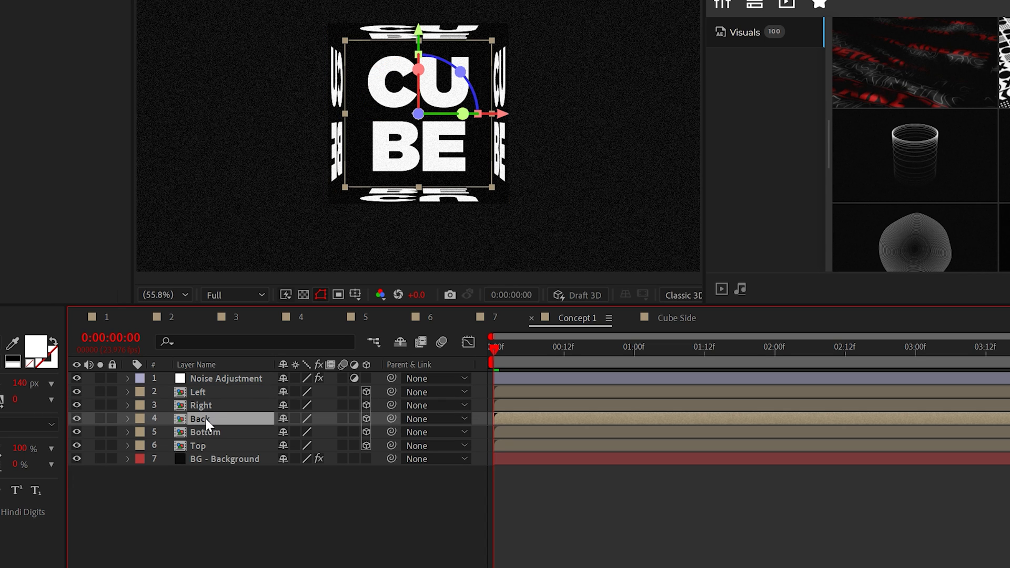
Duplicate the Back layer, set the copy's Anchor Point Z to 500, and rename it Front
key("ctrl+d")
key("a")
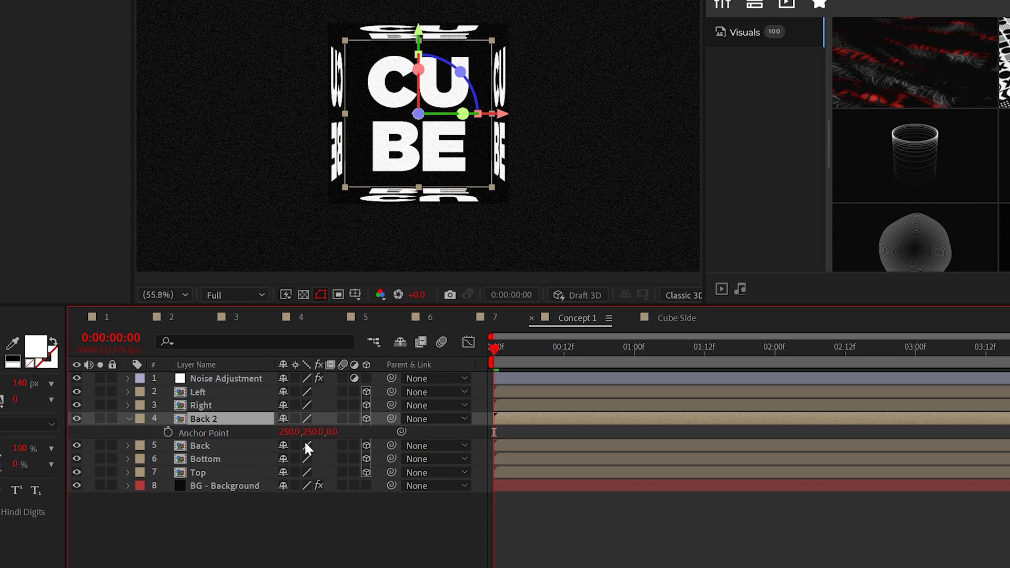
key("Return")
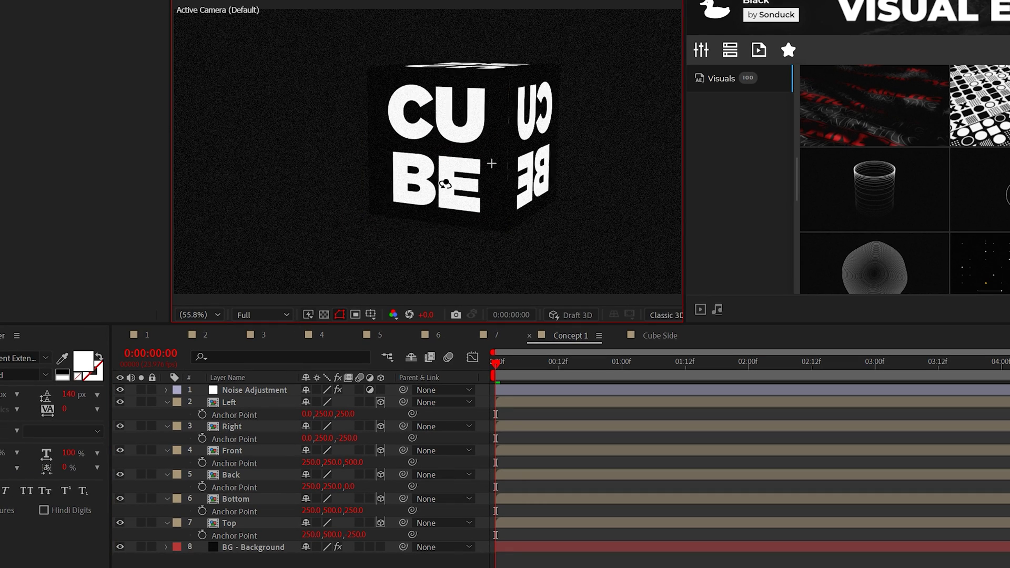
left_click_drag(421, 227, 506, 158)
Add a null object to Concept 1 and make it a 3D layer
left_click(69, 9)
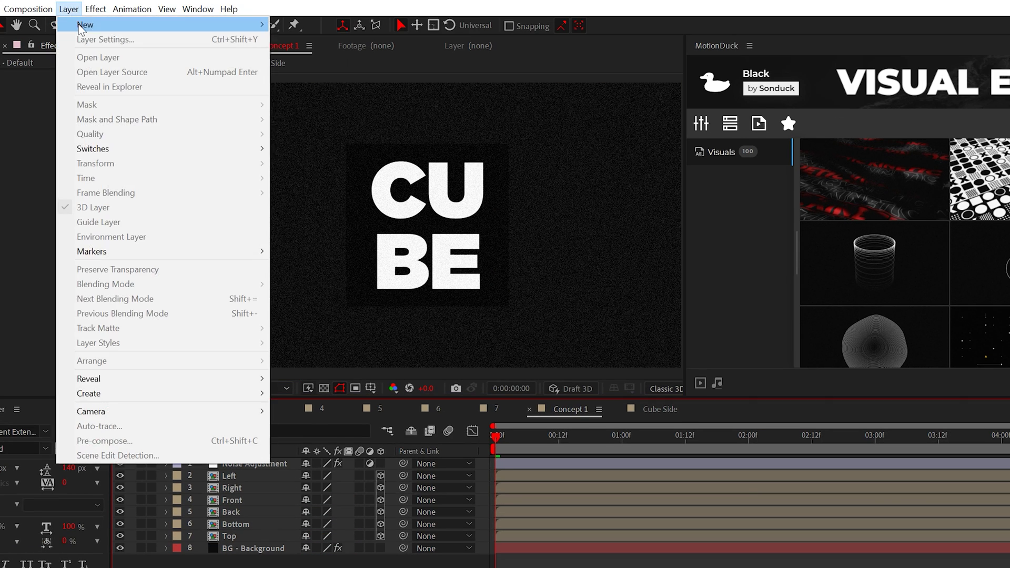
mouse_move(84, 27)
left_click(303, 81)
left_click(381, 377)
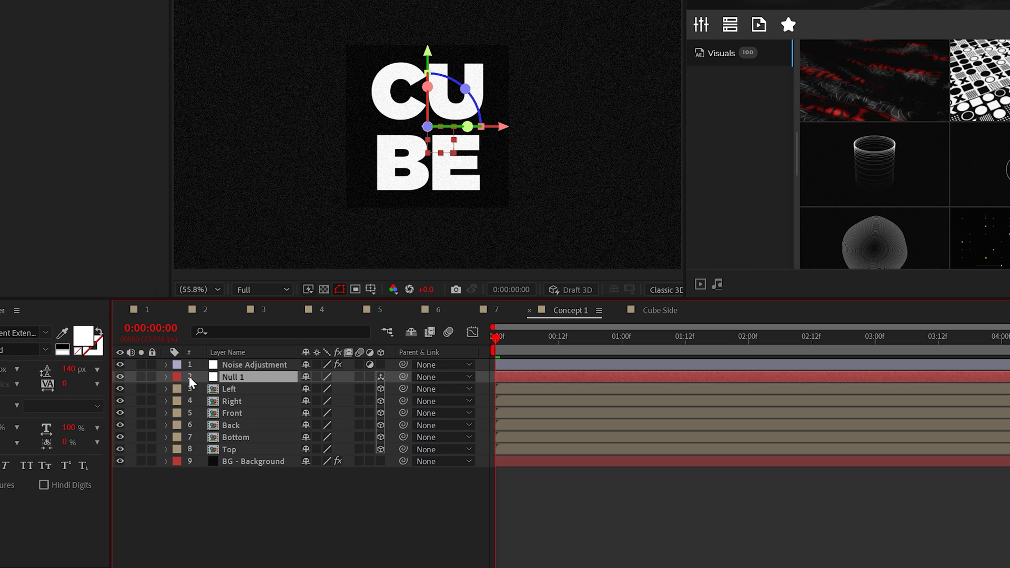
Set the null's Position Z to -250 to centre it inside the cube
left_click(166, 377)
left_click(182, 389)
left_click(179, 390)
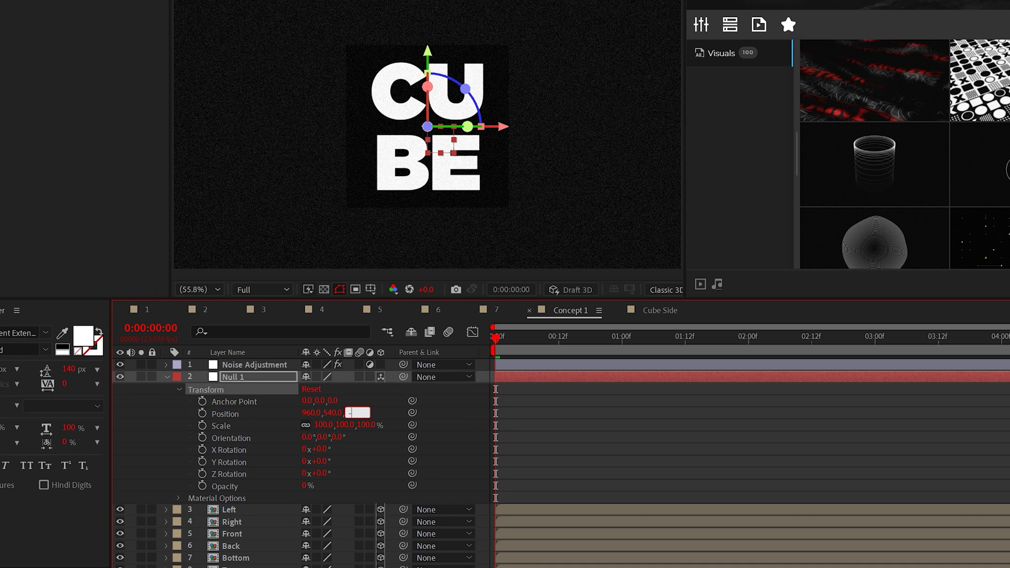
left_click(347, 395)
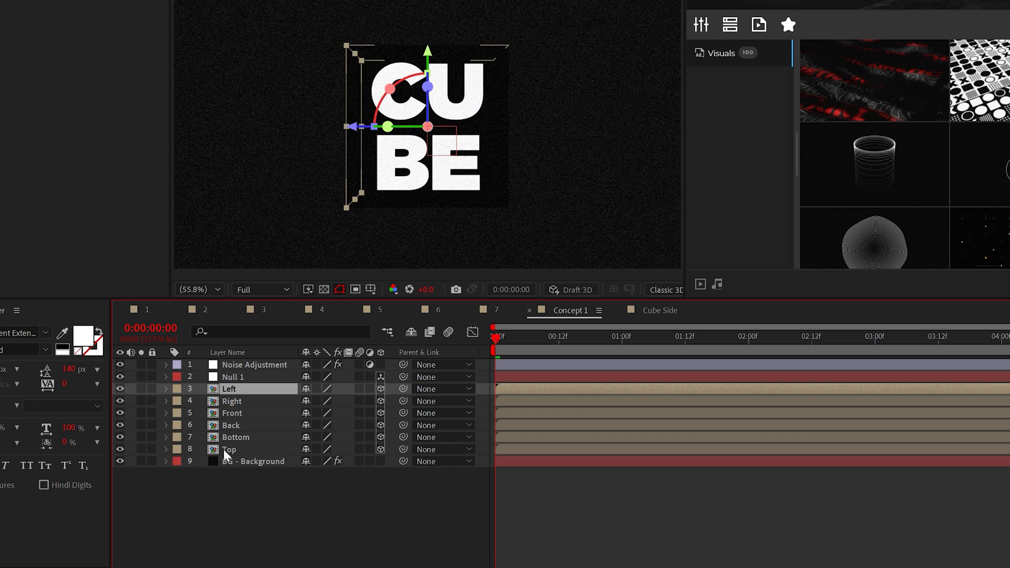
Parent all six cube side layers, Left through Top, to Null 1
left_click(223, 449, "shift")
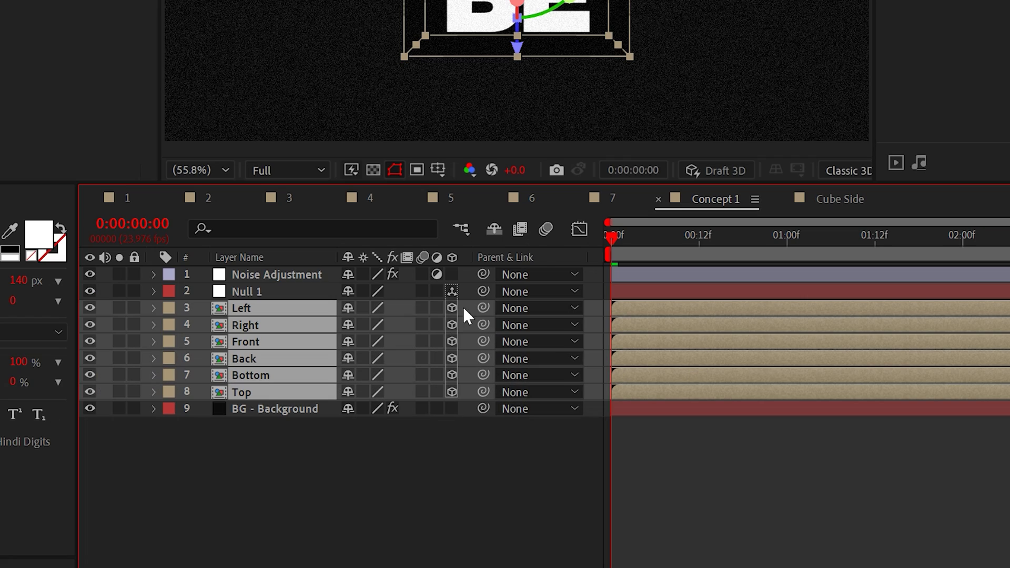
left_click_drag(293, 298, 281, 293)
Test the cube's rotation by turning Null 1 to 44° in Y Rotation, and undo it
left_click(281, 293)
left_click_drag(299, 446, 336, 463)
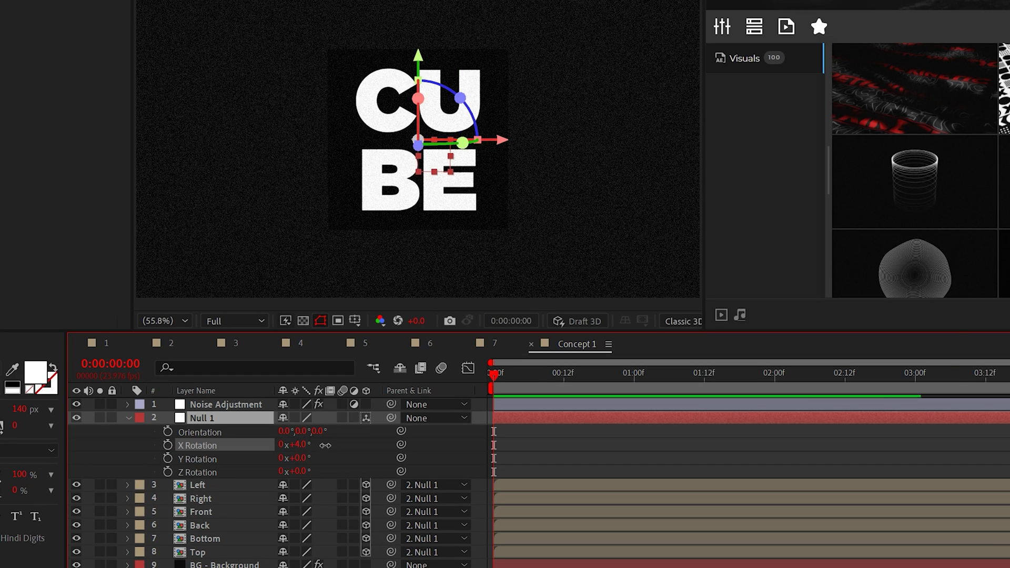
key("ctrl+z")
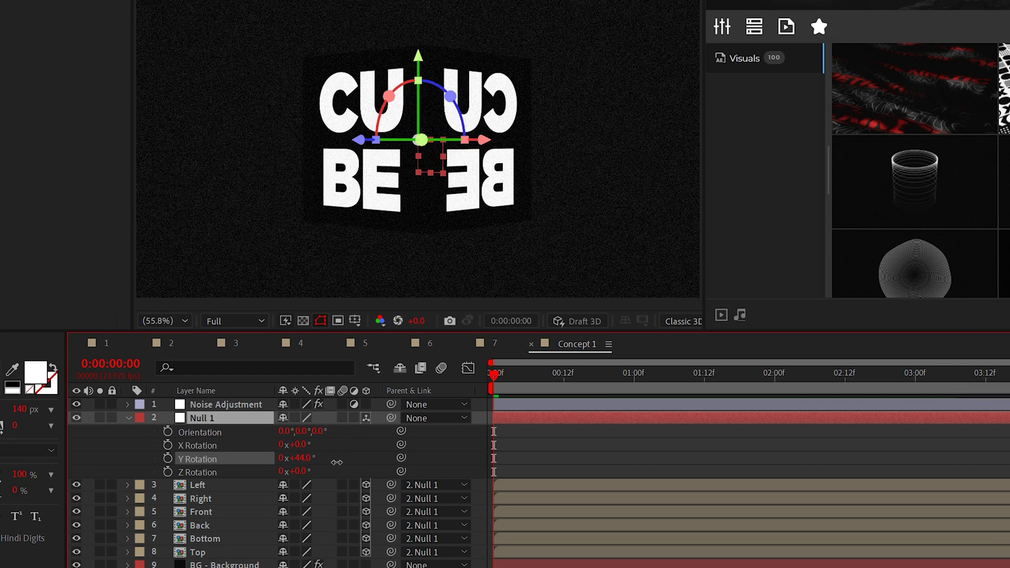
key("ctrl+z")
Add the expression time*50 to Null 1's X Rotation and time*-50 to its Y Rotation
left_click(167, 445, "alt")
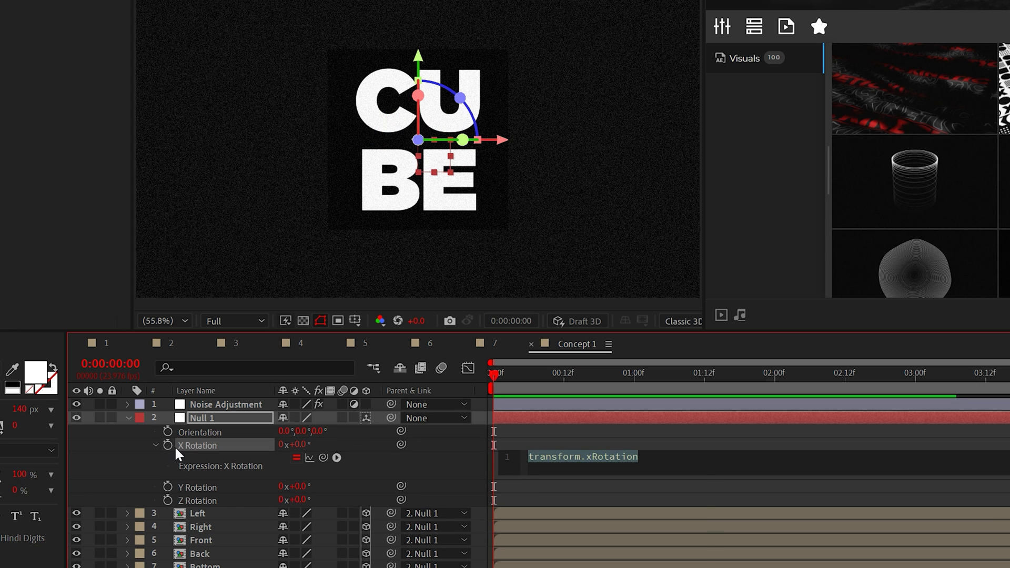
type("time*50")
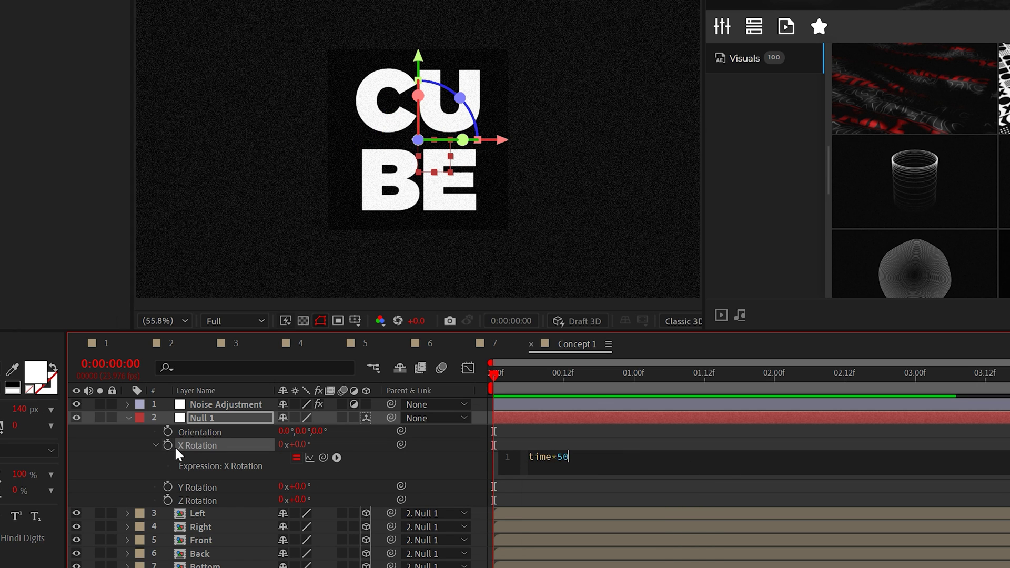
left_click(512, 505)
left_click(569, 462)
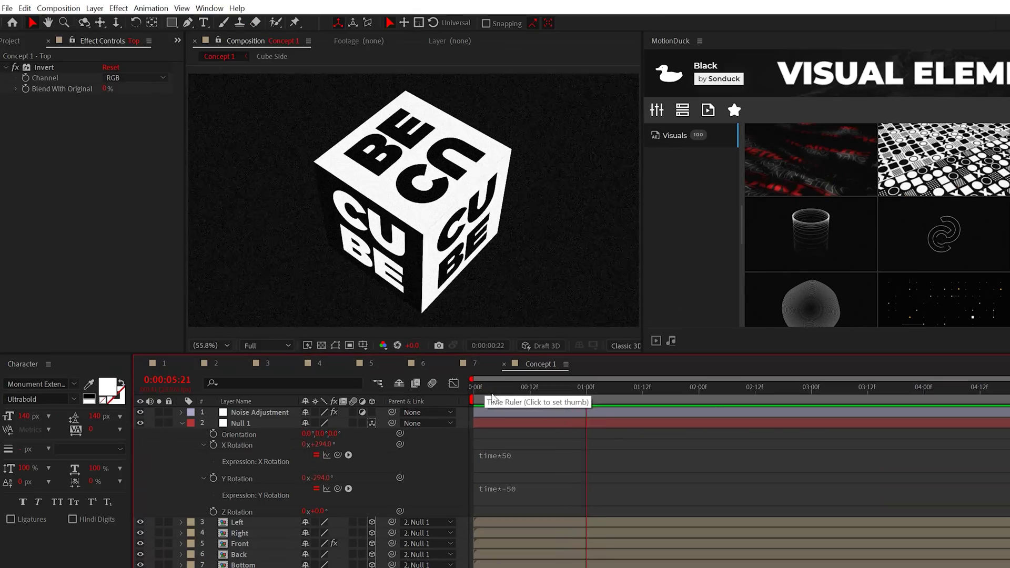
Try the Invert effect on the Right side layer, and undo it
left_click(239, 533)
left_click(118, 8)
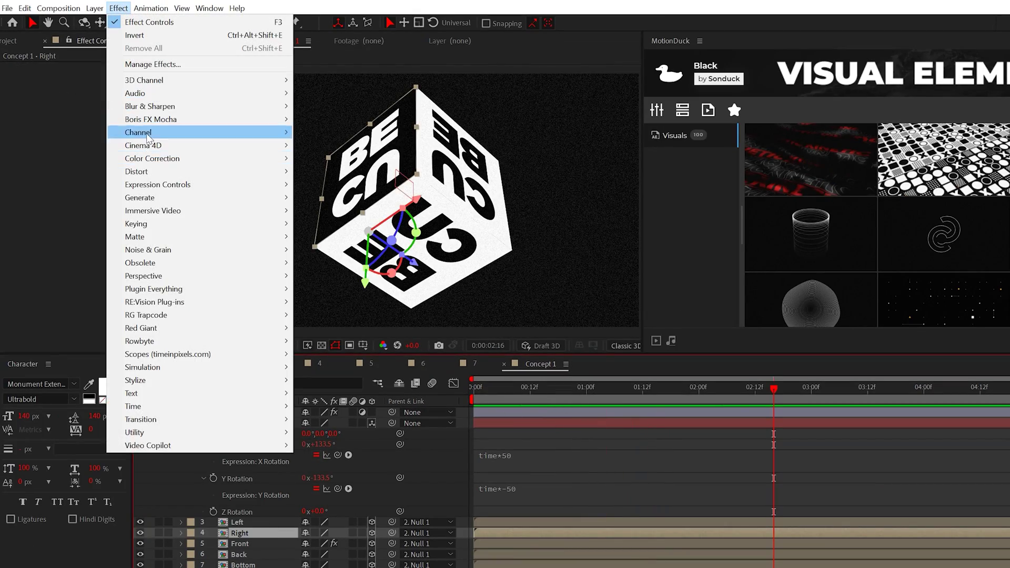
mouse_move(148, 138)
left_click(356, 210)
key("ctrl+z")
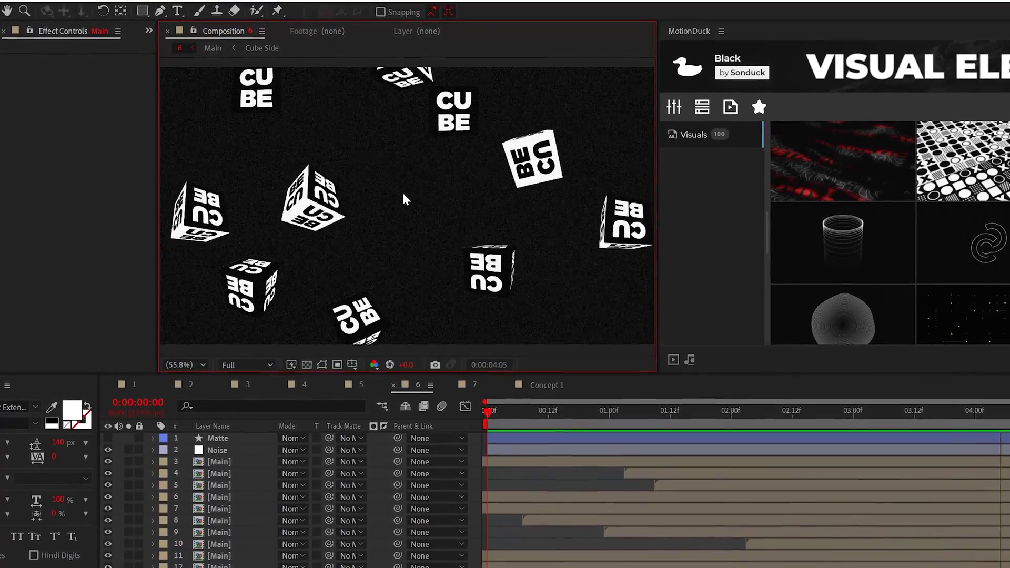
Pre-compose the layers from Null 1 through Top in Concept 1 into a new composition named Cube
left_click(548, 386)
left_click(214, 452)
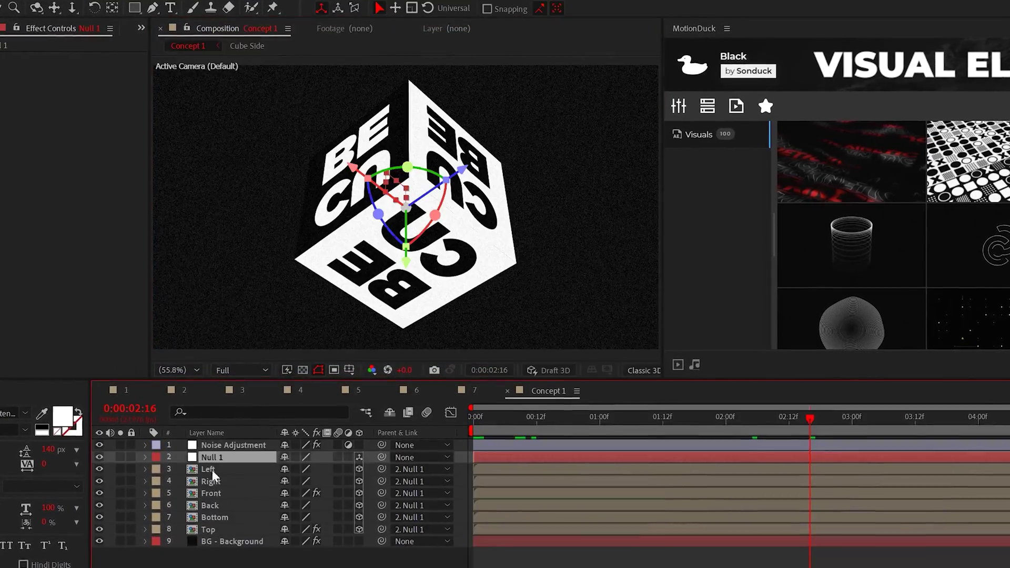
left_click(212, 523, "shift")
left_click(91, 1)
left_click(135, 427)
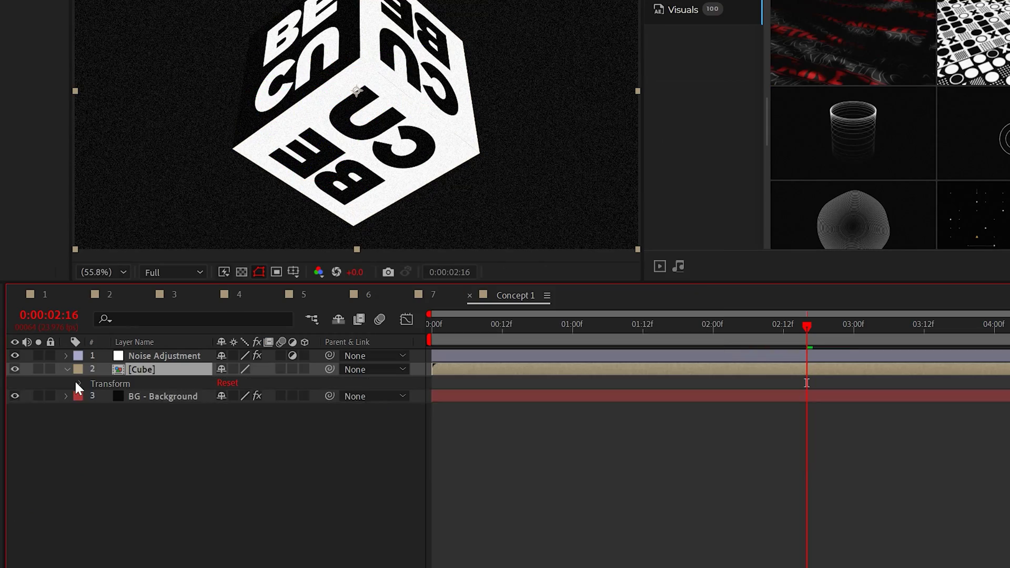
Set the Cube layer's Scale to 26%
left_click(78, 384)
left_click(237, 423)
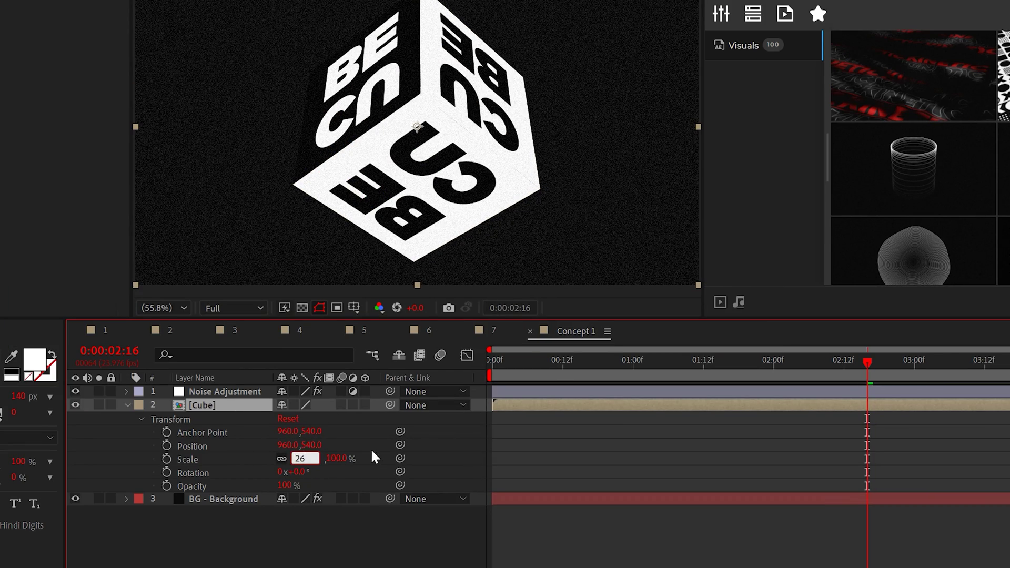
type("26")
left_click(378, 173)
Move the small cube out of frame above the composition's upper-left corner, to a position of about 196, -132
left_click(207, 408)
scroll(388, 148, "down", 1)
left_click_drag(400, 138, 241, 4)
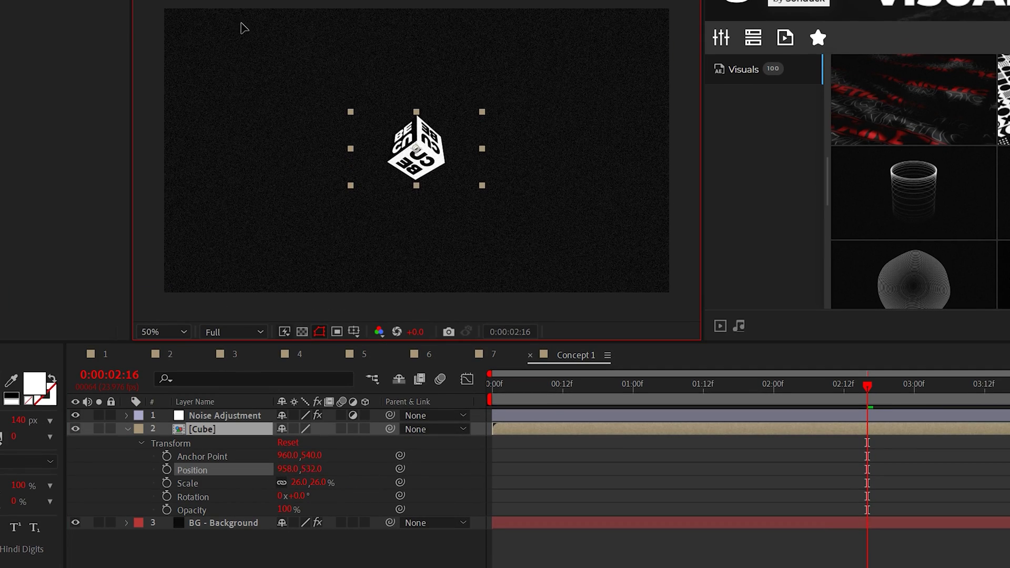
scroll(221, 59, "down", 2)
left_click_drag(221, 59, 249, 138)
scroll(249, 137, "up", 2)
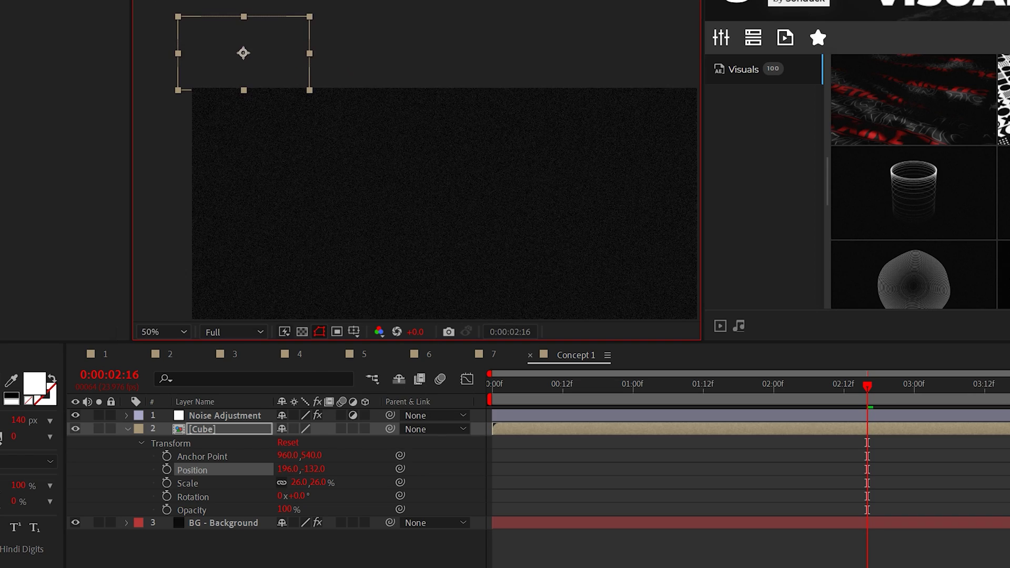
Apply the Transform distortion effect to the Cube layer and add a loopOut expression to the effect's keyframed Position
left_click(48, 13)
mouse_move(76, 220)
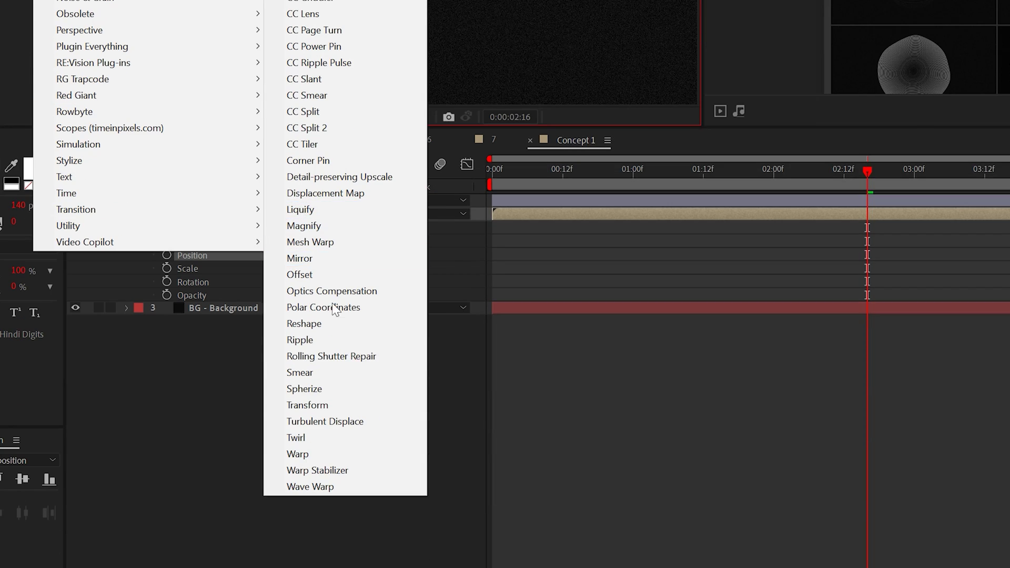
left_click(340, 404)
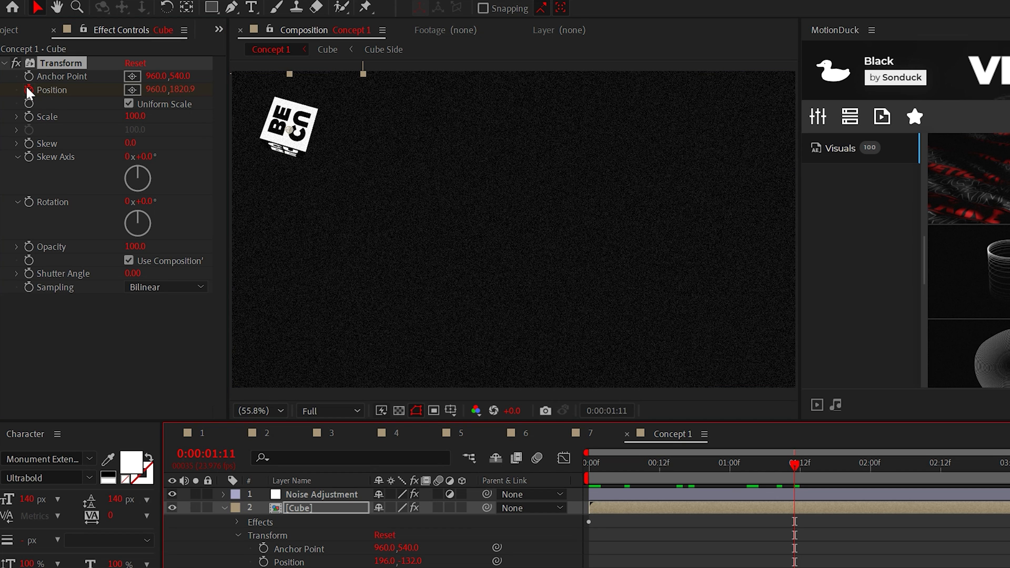
left_click(29, 93, "alt")
type("loopO")
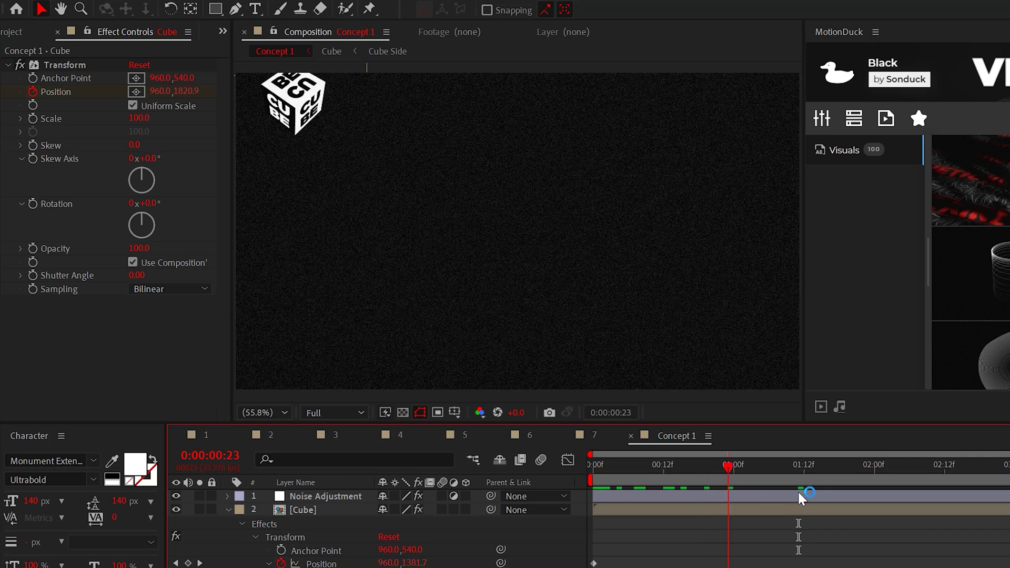
Duplicate the Cube layer and set the copy's Position X to about 572 to place it beside the first cube
left_click(228, 510)
left_click(295, 510)
key("comma")
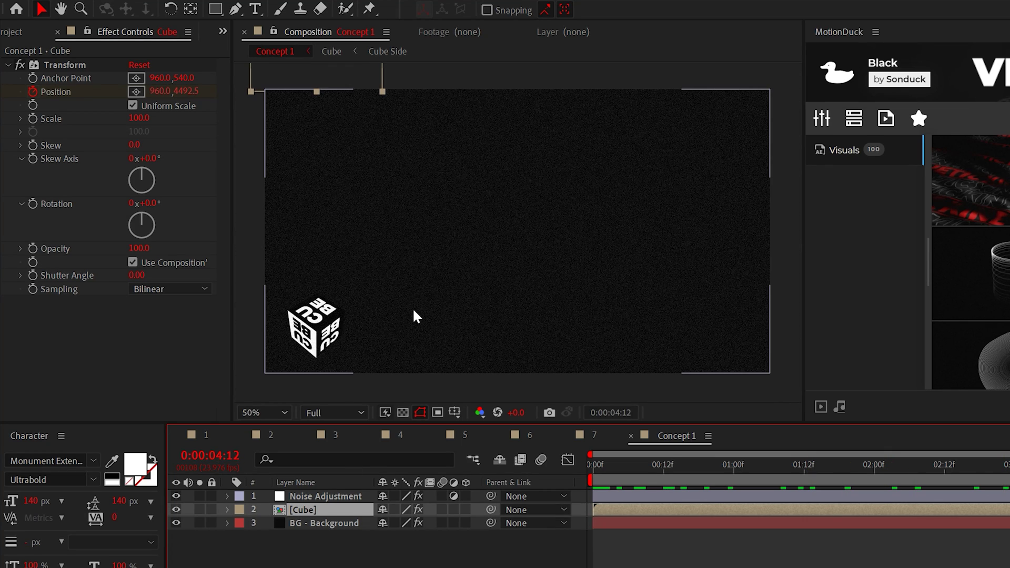
key("ctrl+d")
key("p")
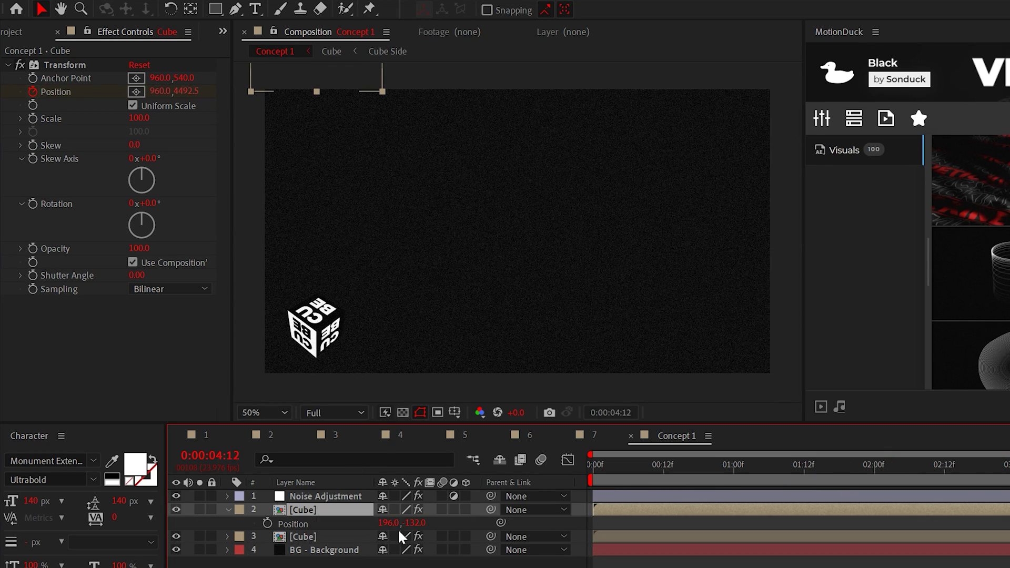
left_click_drag(414, 523, 655, 514)
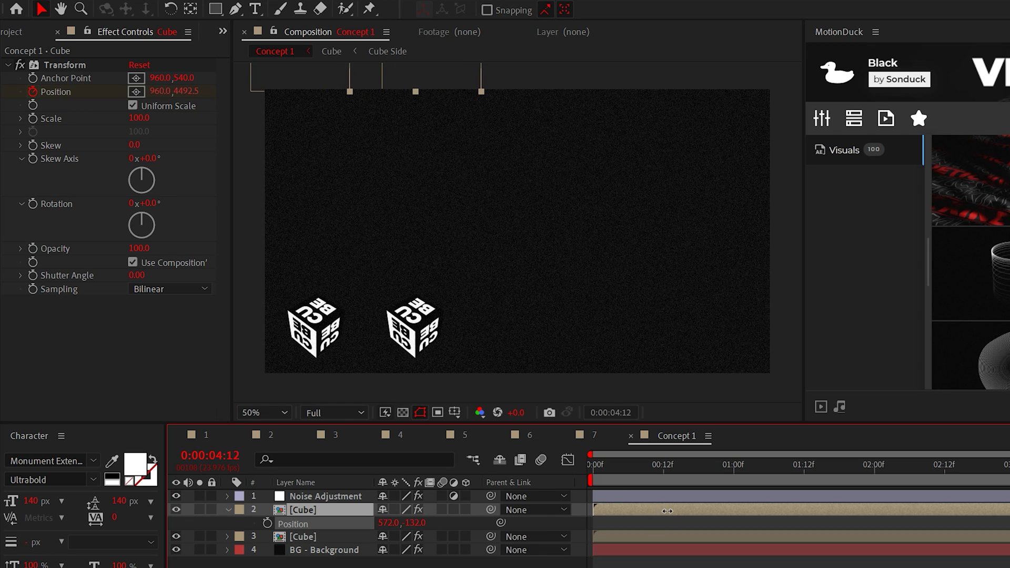
Duplicate further Cube layers with the third cube at about X 869, spreading the copies into a row of six across the frame
key("ctrl+d")
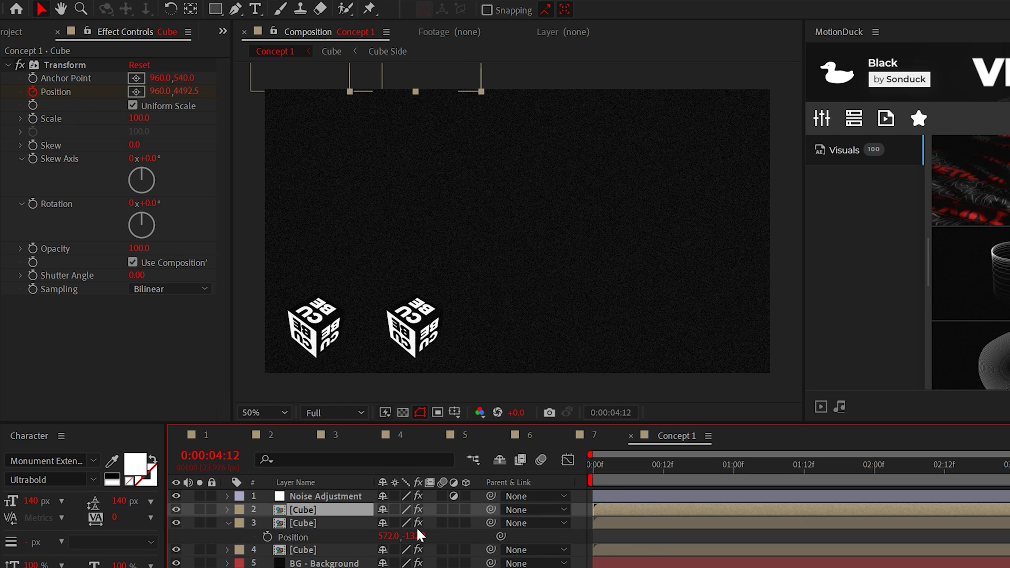
key("p")
left_click_drag(569, 529, 637, 531)
key("ctrl+d")
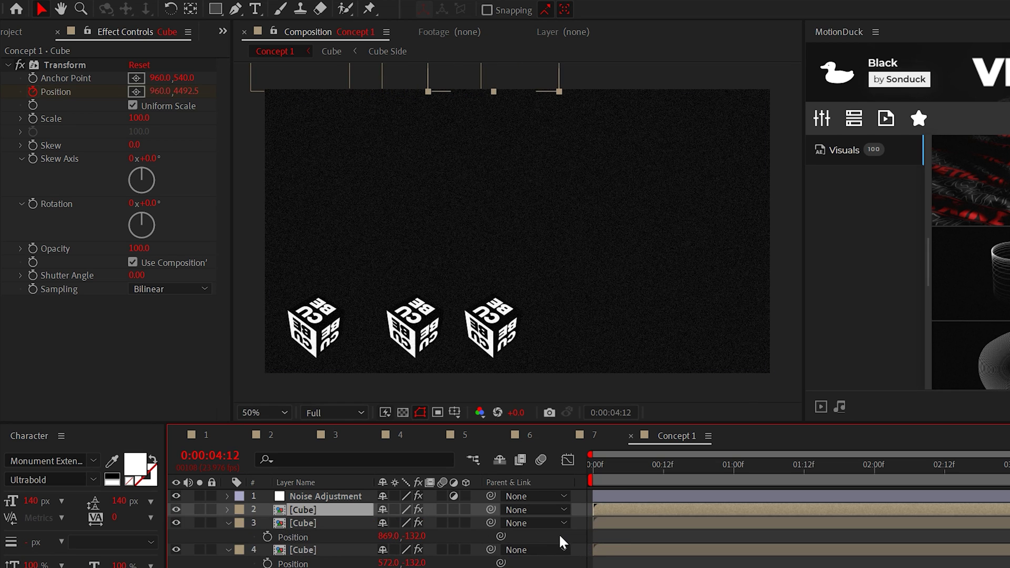
key("p")
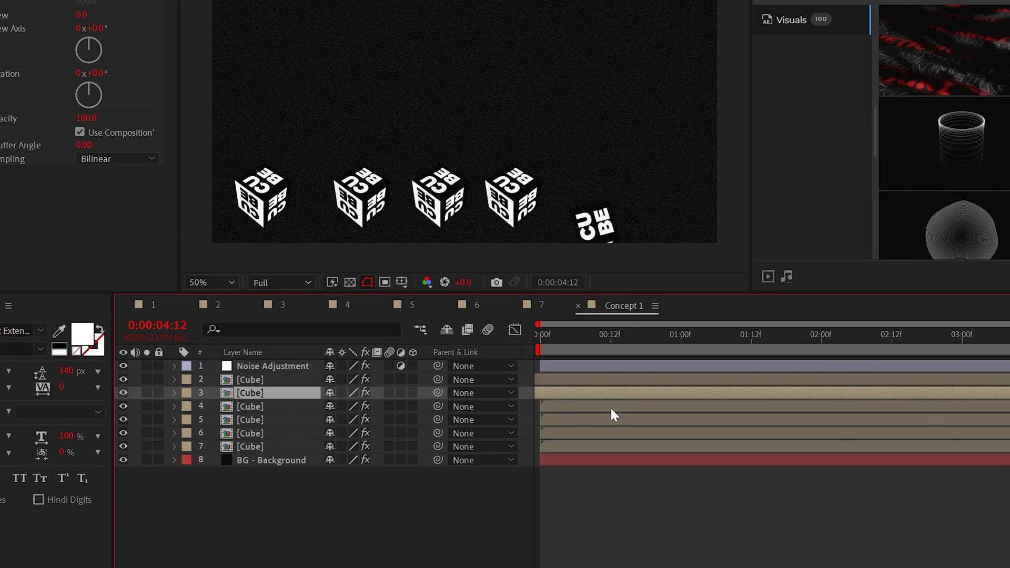
Stagger the falling cubes by shifting several Cube layers to different start times in the timeline
left_click_drag(612, 409, 691, 408)
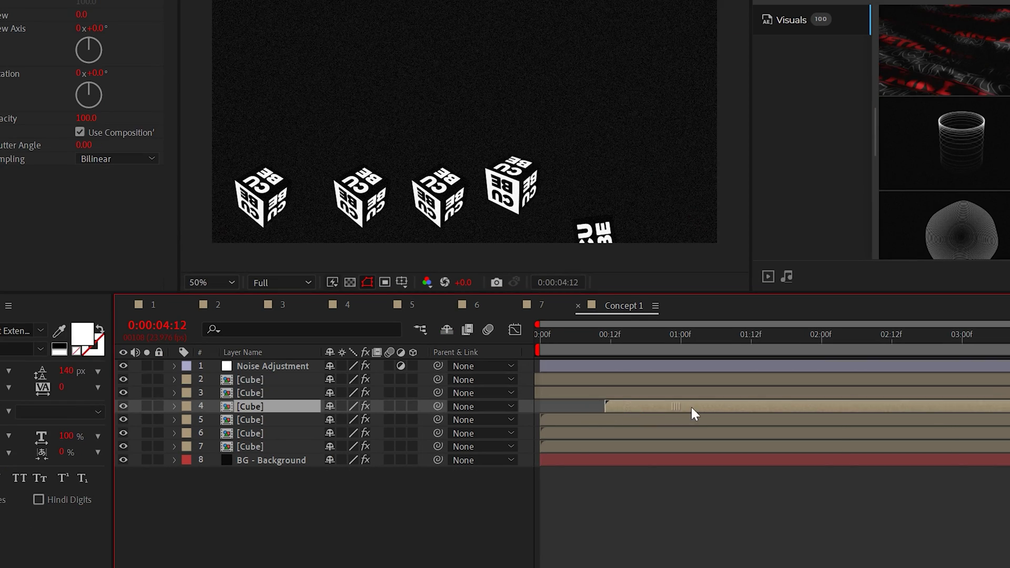
left_click_drag(631, 421, 818, 422)
left_click_drag(605, 434, 566, 442)
left_click_drag(704, 445, 986, 447)
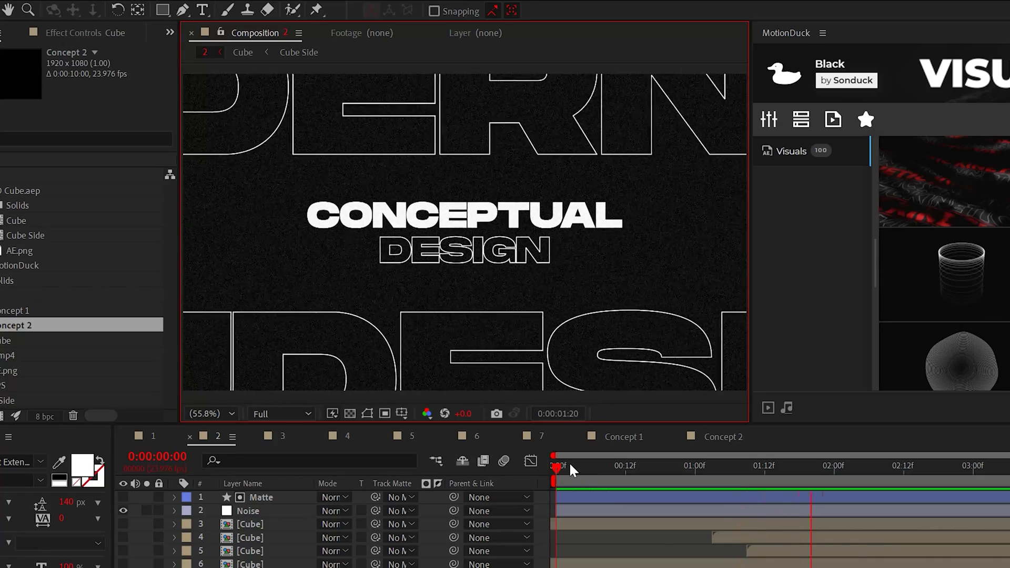
Add a text layer reading MODERN below the CONCEPTUAL DESIGN title in the Concept 2 composition
left_click(696, 440)
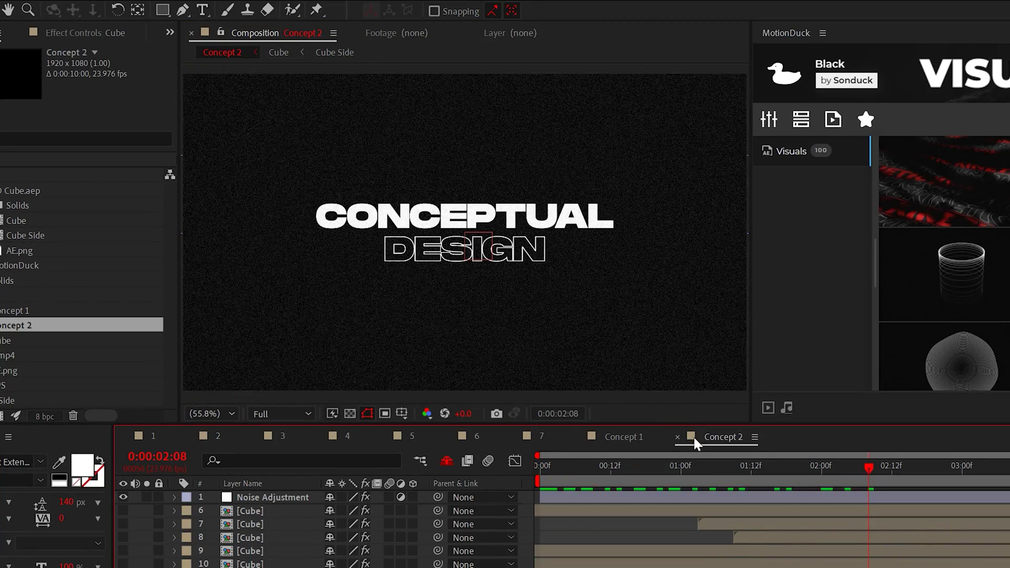
key("ctrl+t")
left_click(390, 321)
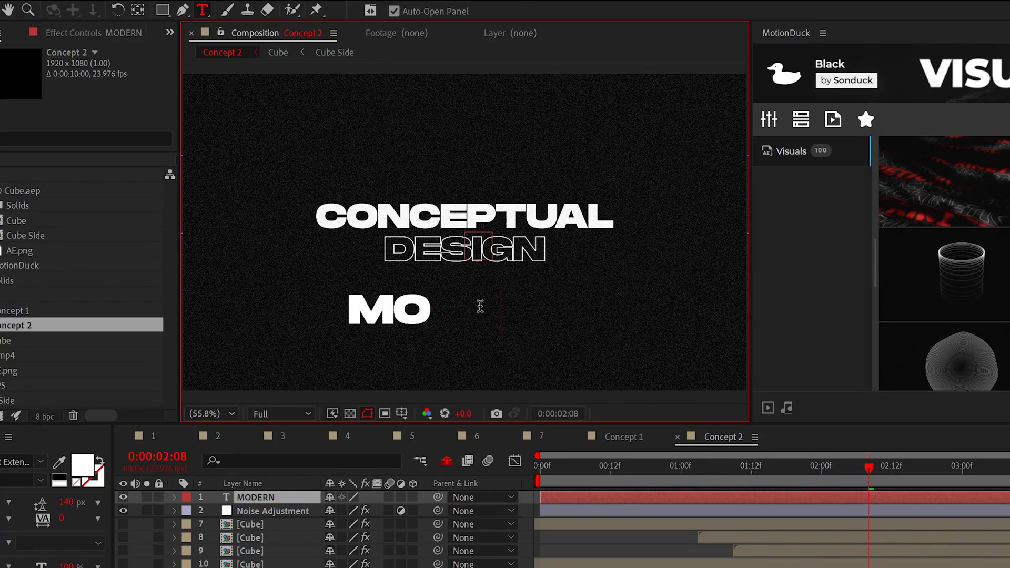
Set the MODERN text's font size to 650 px
key("ctrl+a")
left_click(32, 318)
type("6")
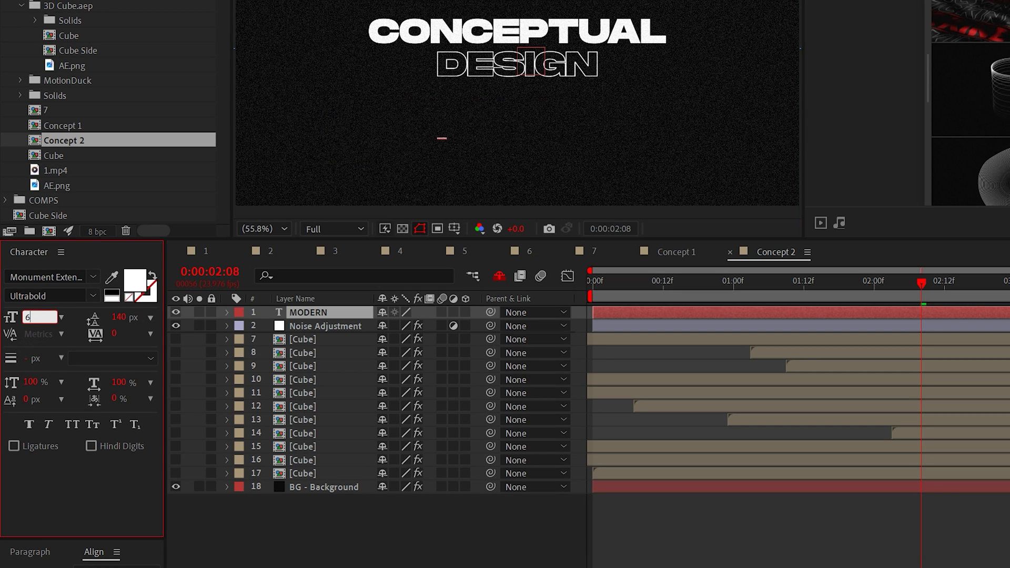
type("50")
key("Return")
Swap the MODERN text's fill and stroke to outline it, and move it above the title to about 958, 280
left_click(310, 311)
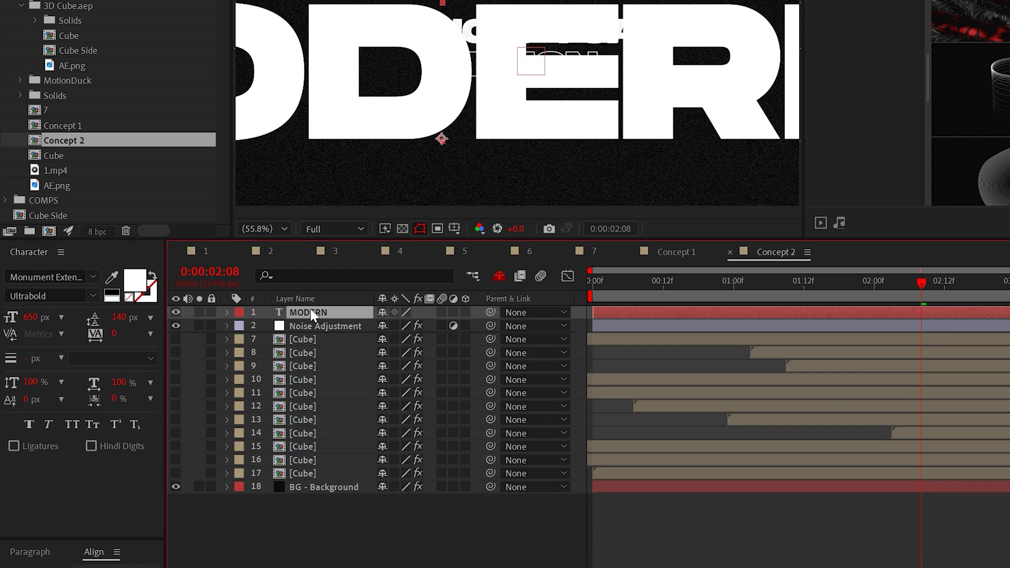
left_click(154, 275)
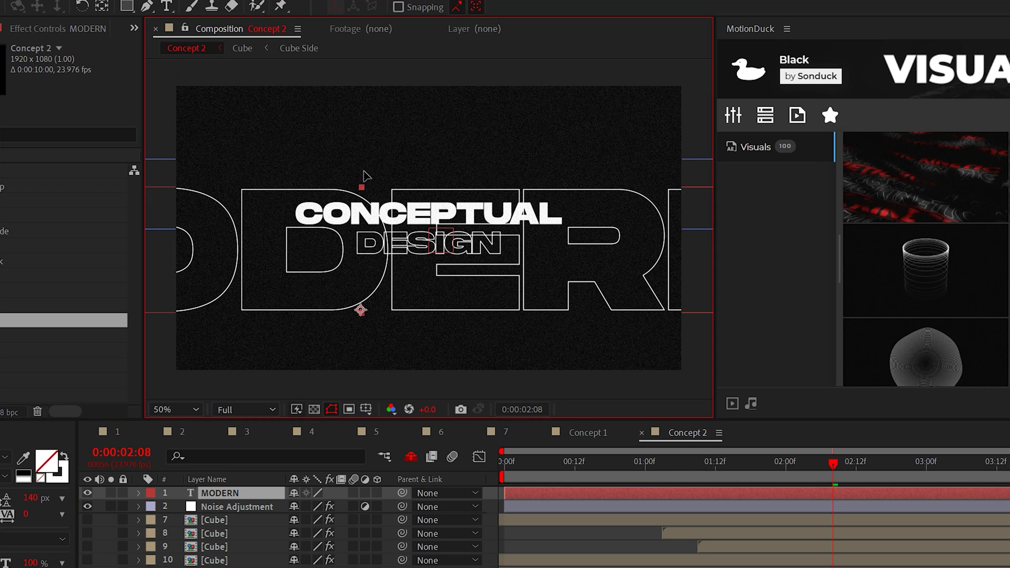
left_click_drag(381, 265, 384, 130)
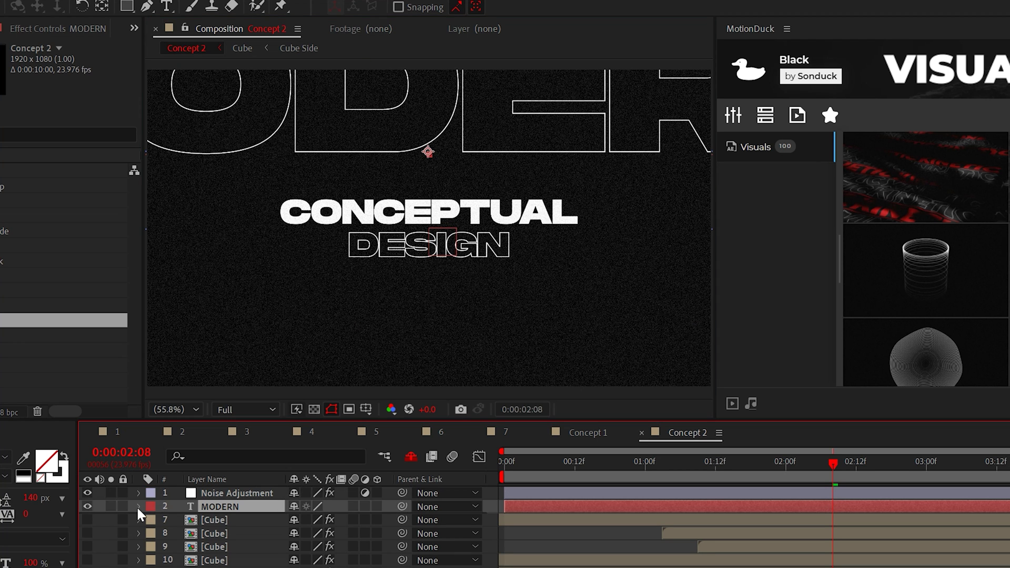
Add the expression [time*-200, value[1]] to the MODERN layer's Position so the text scrolls horizontally
left_click(138, 507)
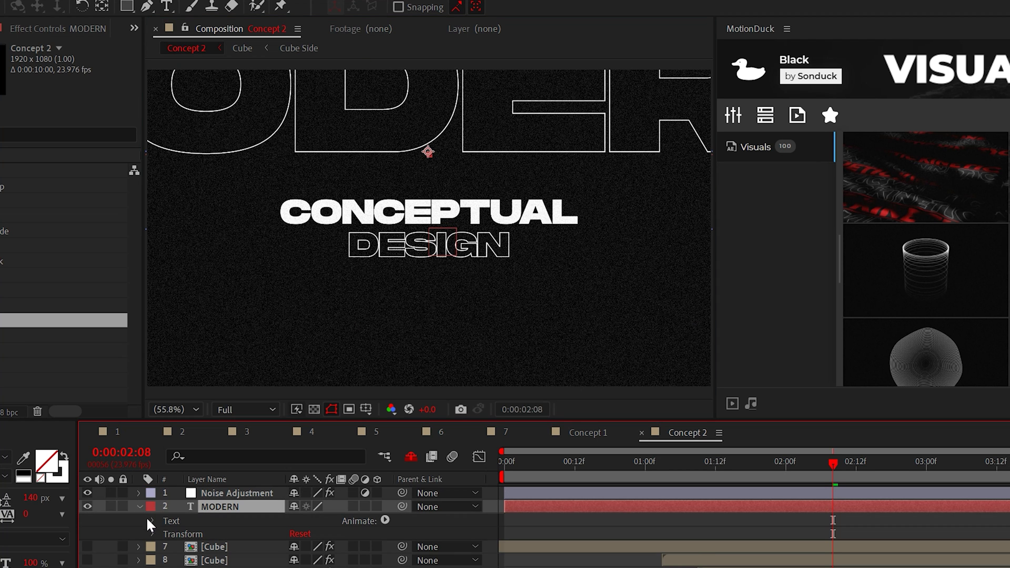
left_click(152, 535)
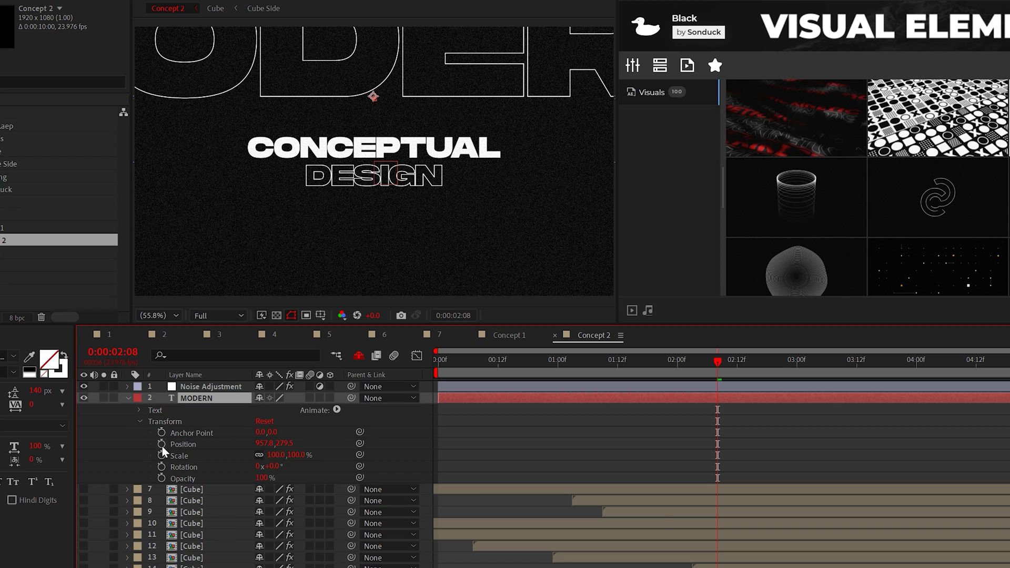
left_click(161, 445, "alt")
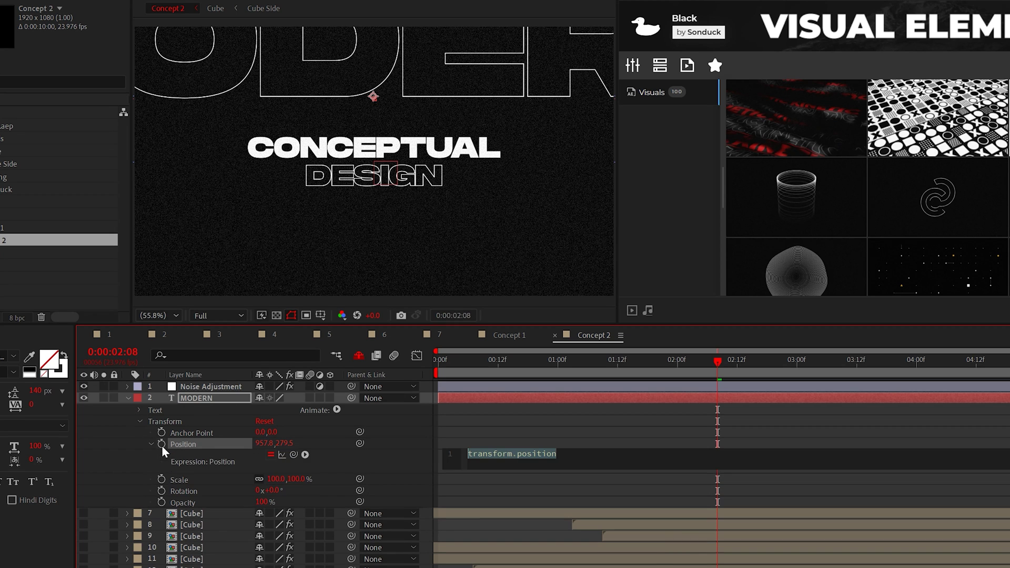
key("BackSpace")
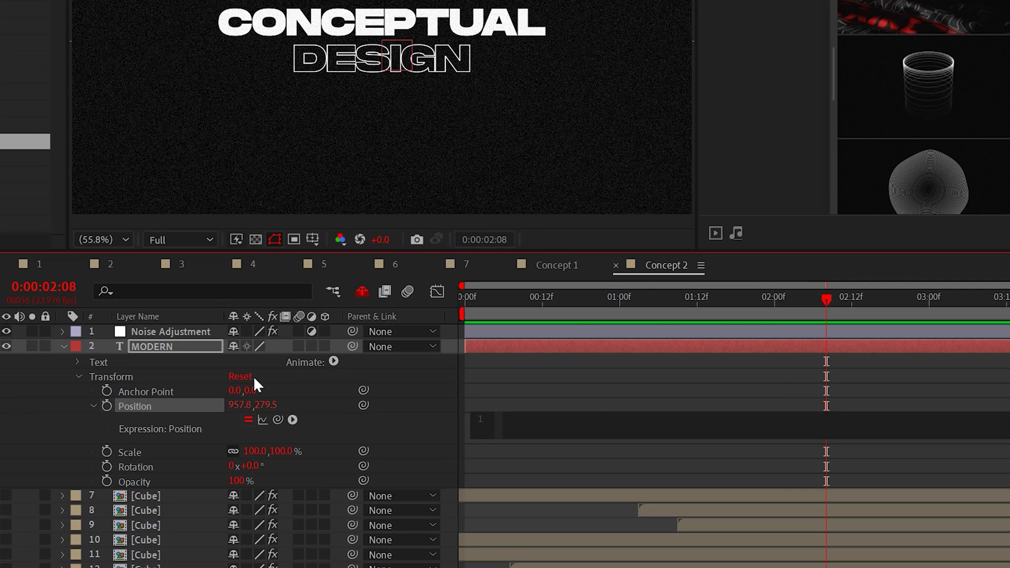
type("[time*-200, val")
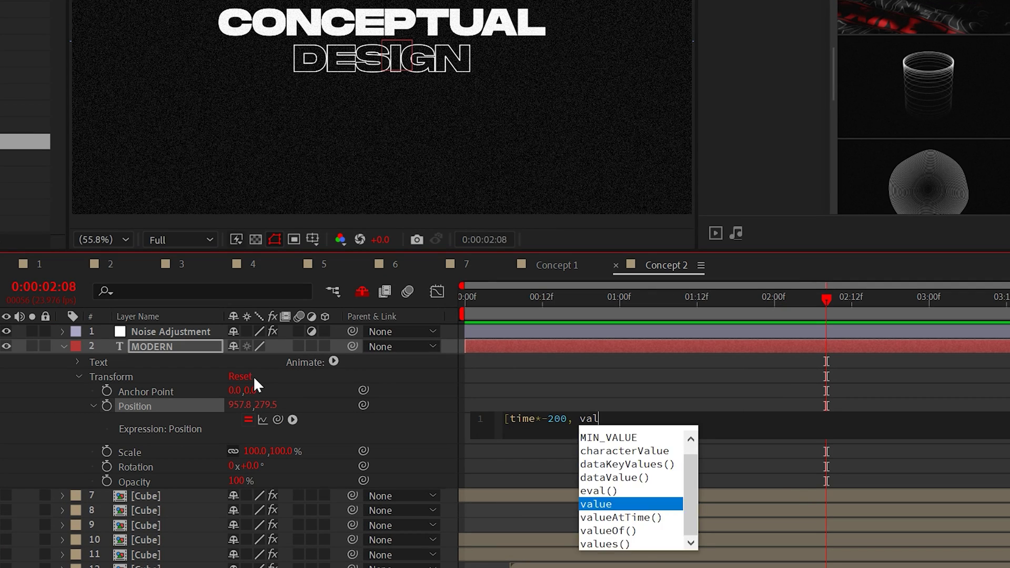
type("ue[")
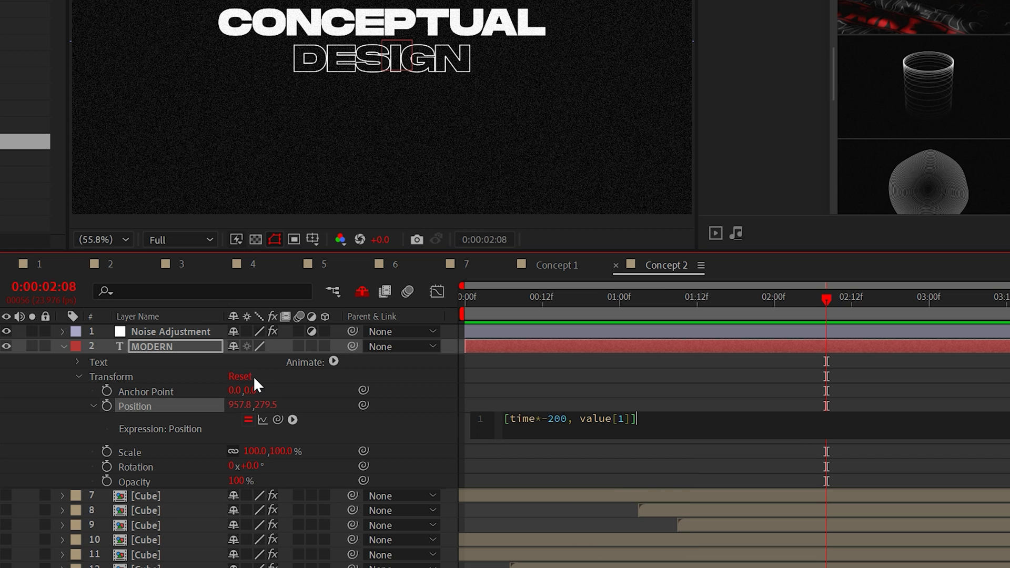
type("1]]")
left_click(581, 377)
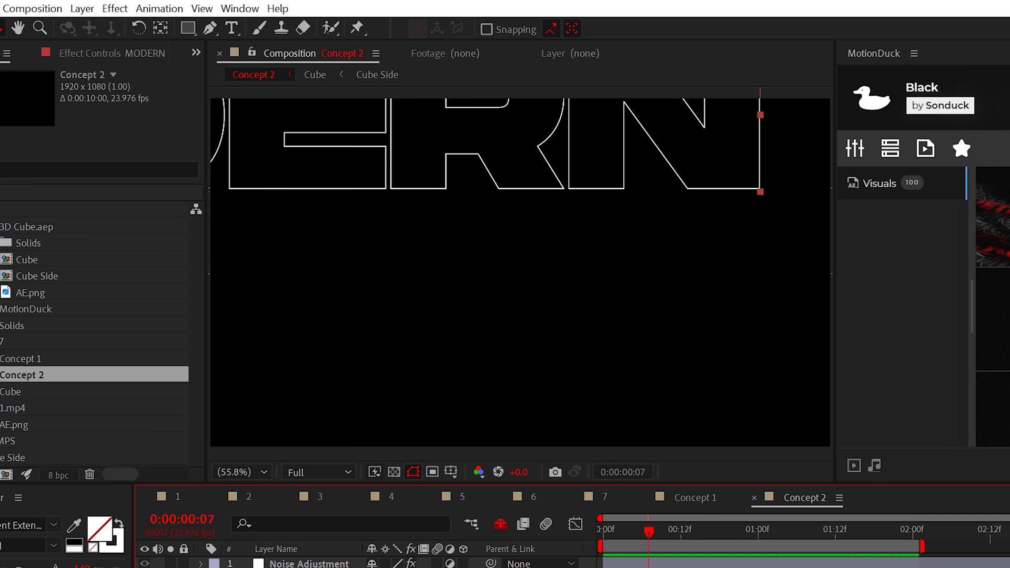
Apply the CC RepeTile effect to the MODERN layer and set Expand Right to 1080
left_click(118, 7)
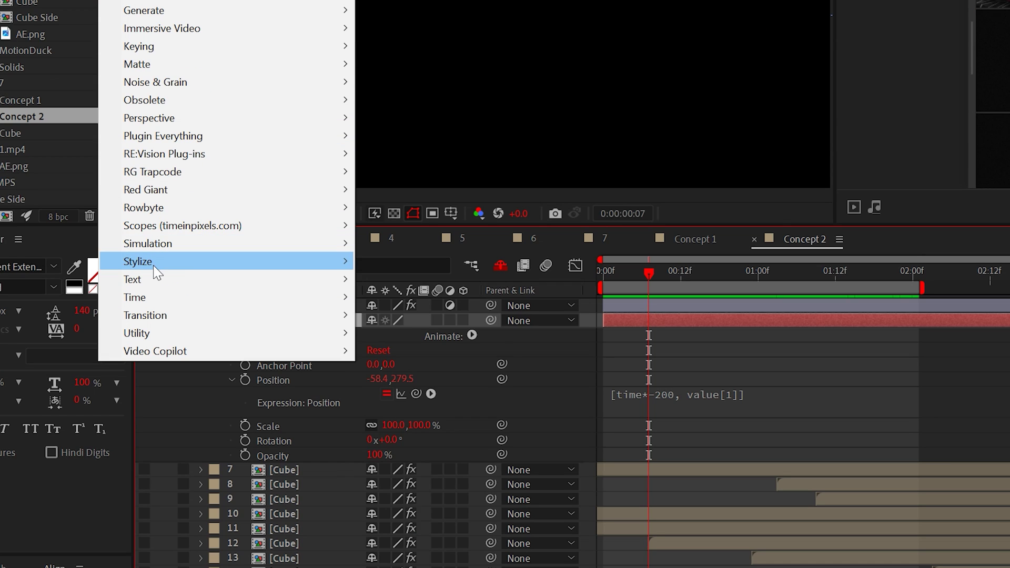
mouse_move(152, 520)
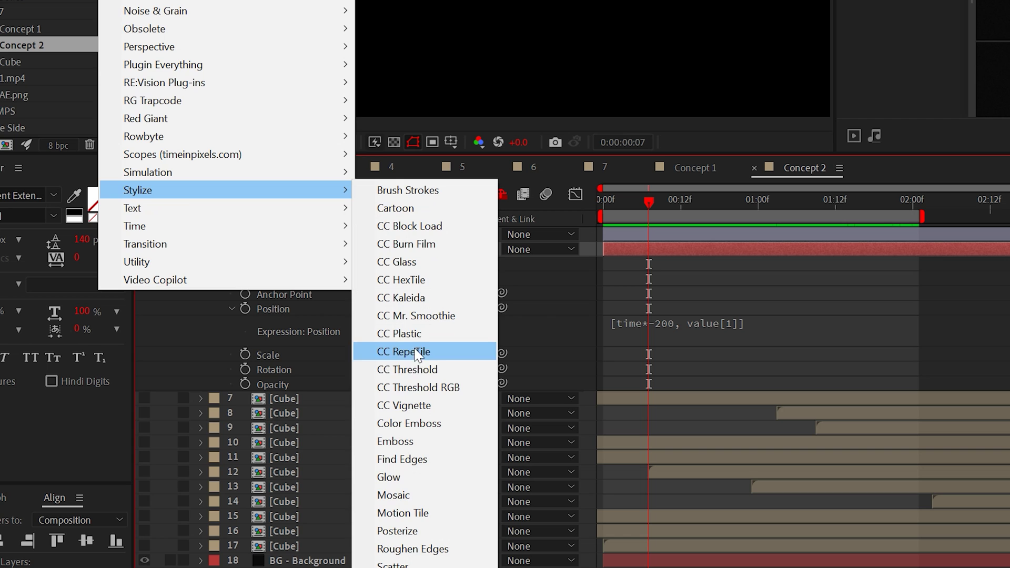
left_click(438, 356)
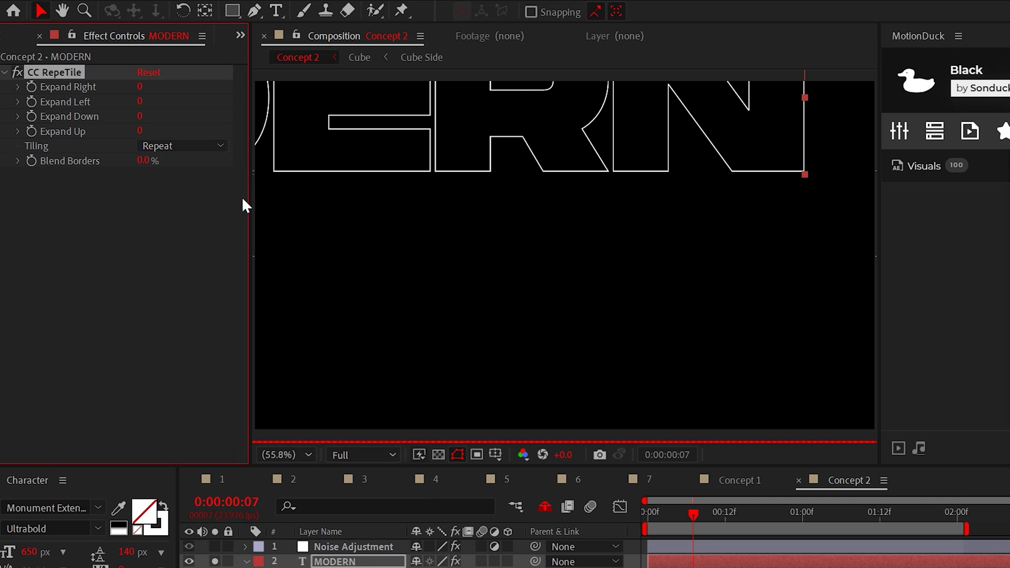
key("space")
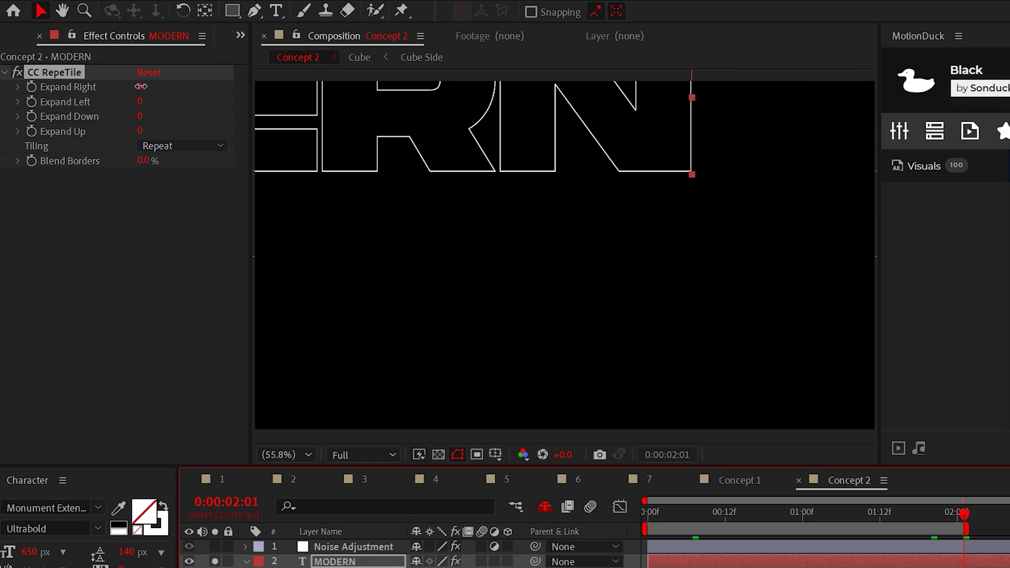
left_click_drag(241, 92, 244, 100)
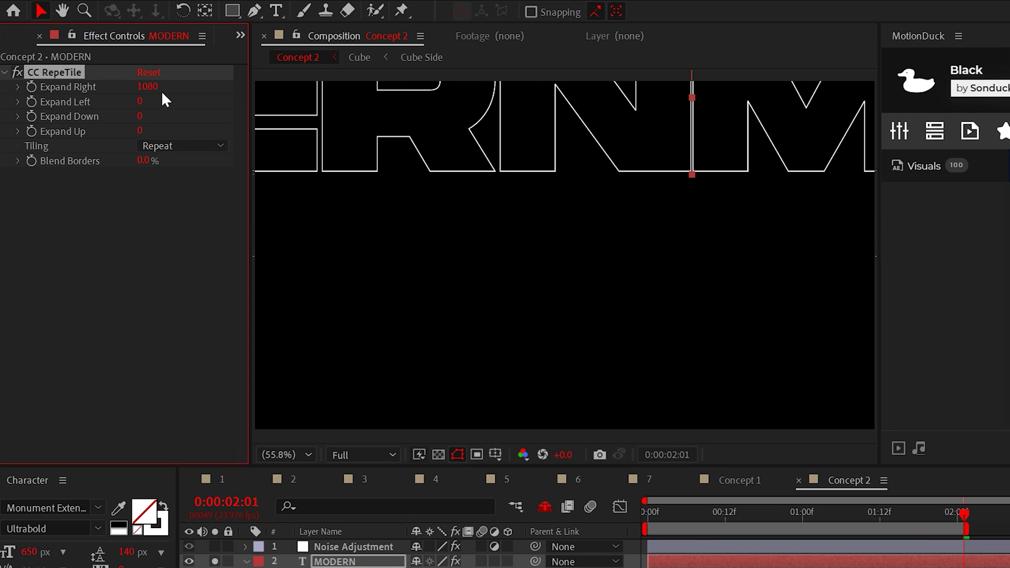
Duplicate the MODERN text layer and move the copy down to a vertical position of 1214.5
left_click(319, 562)
key("ctrl+d")
key("p")
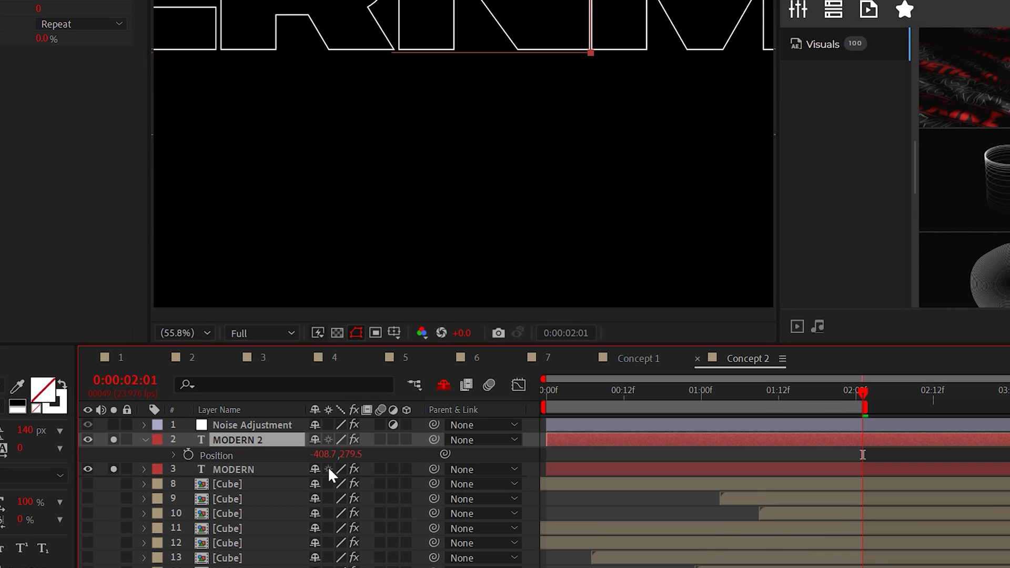
left_click_drag(1008, 462, 1009, 462)
Remove the minus sign from the copied text's Position expression to reverse its scroll, and increase its CC RepeTile Expand Left
key("u")
key("u")
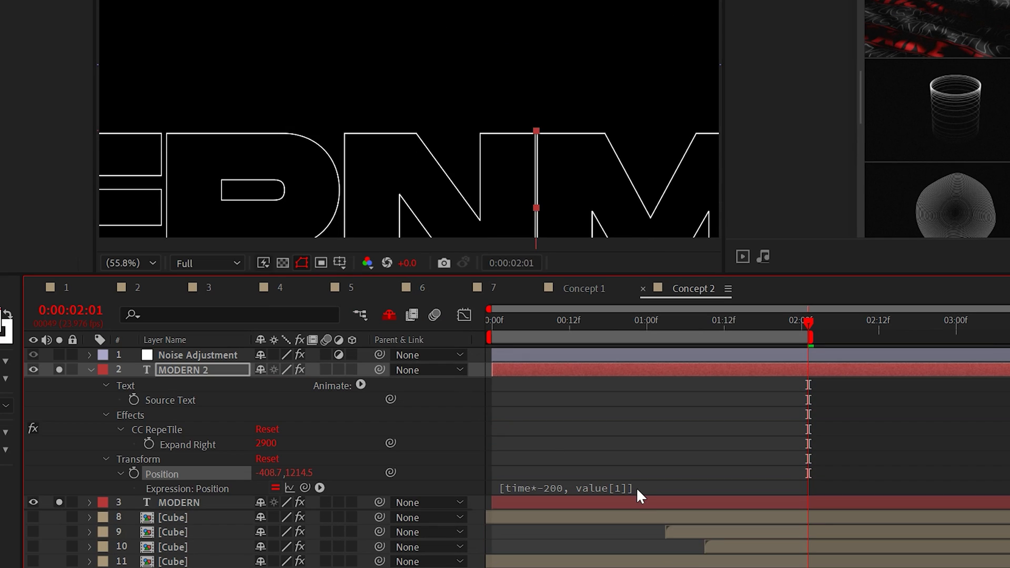
left_click(627, 487)
left_click(574, 486)
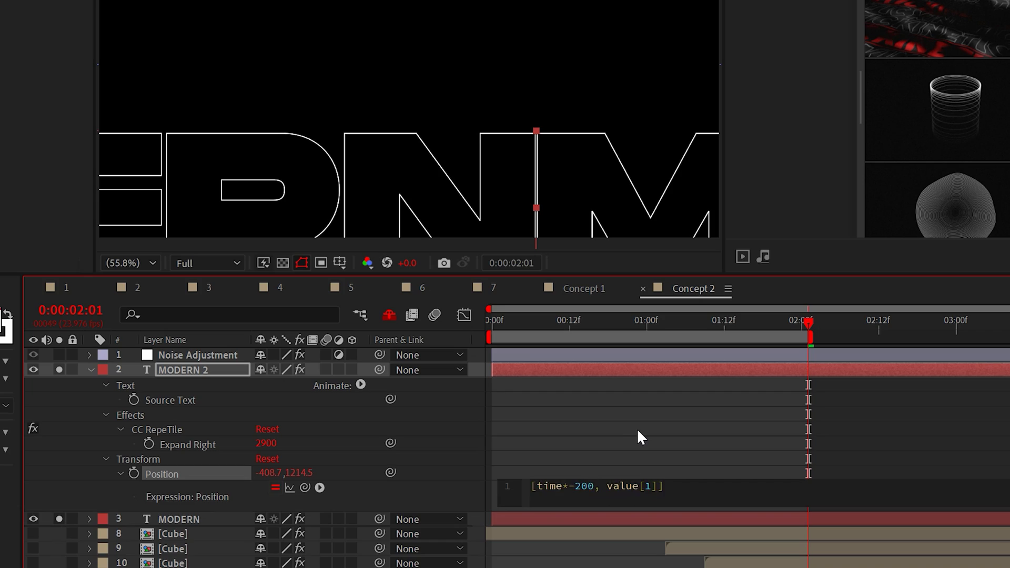
key("BackSpace")
left_click(637, 429)
left_click_drag(142, 104, 253, 103)
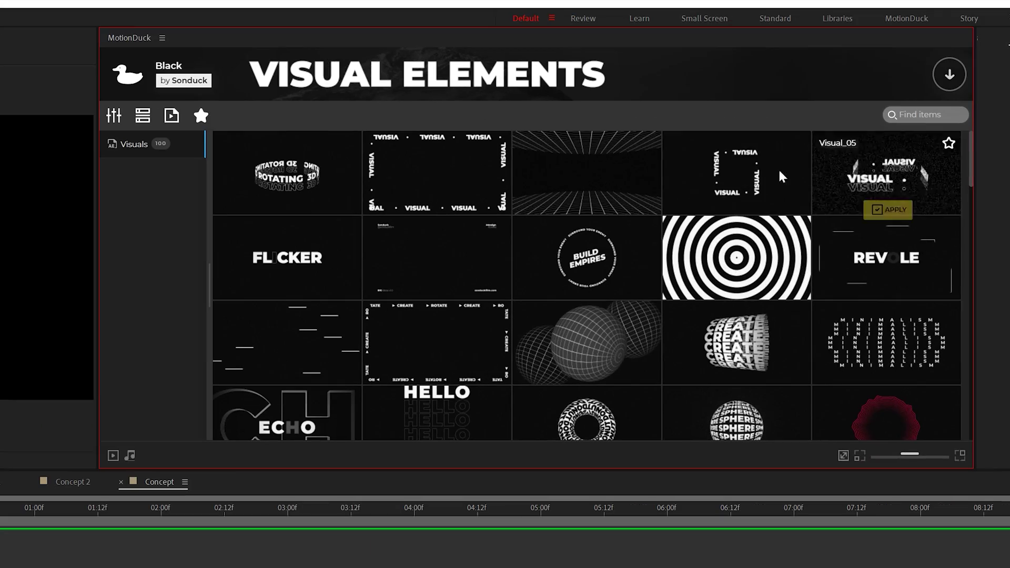
Apply the Visual_14 element from the MotionDuck library and set its Color 01 to red
left_click(736, 380)
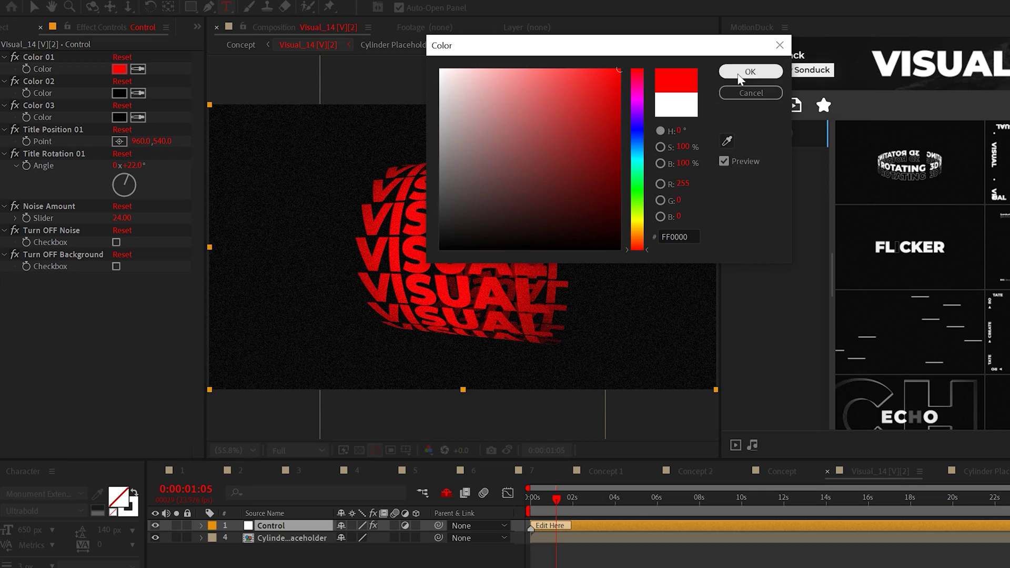
left_click(744, 72)
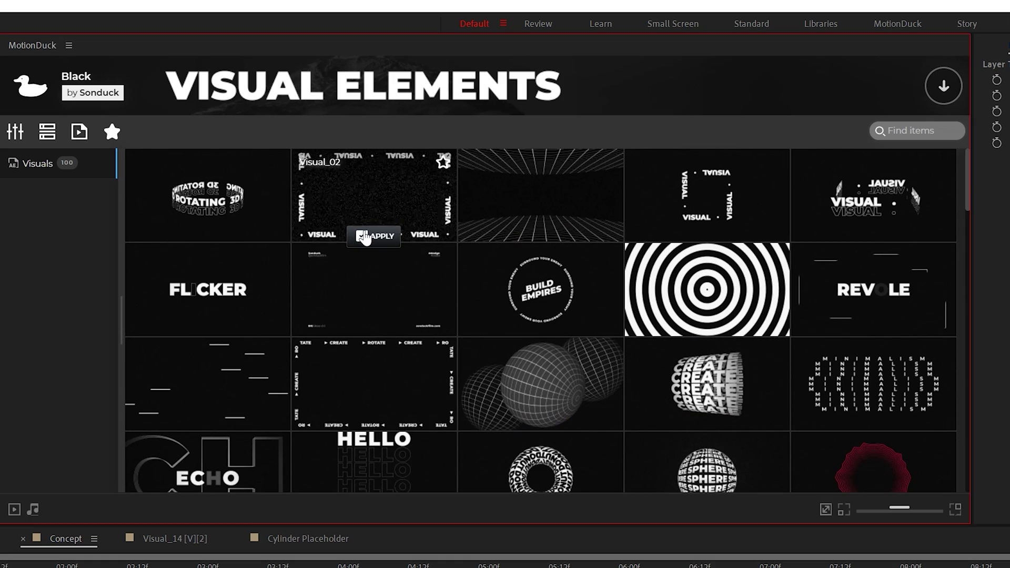
left_click(364, 236)
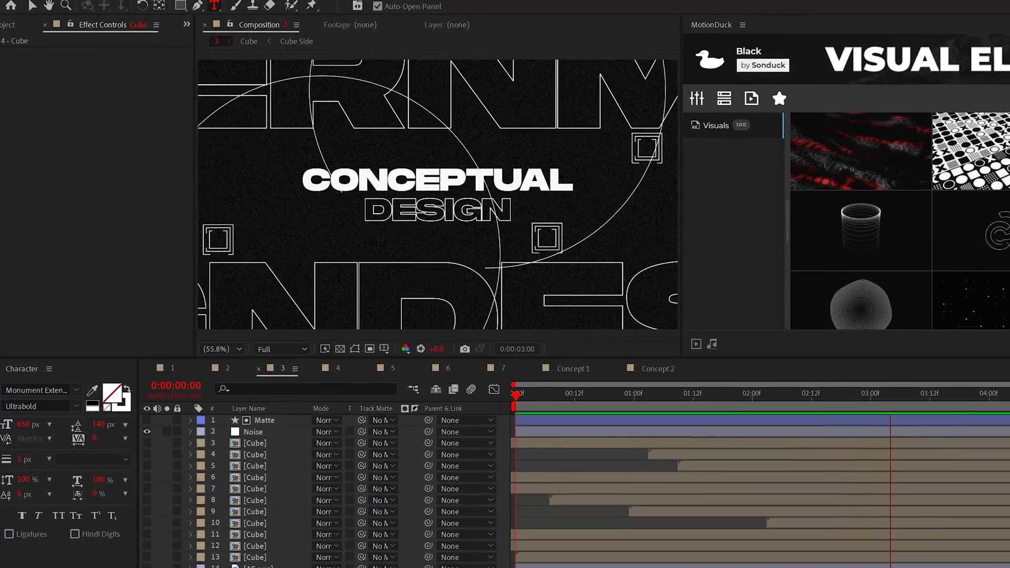
Draw a square shape at the centre of the Concept 2 composition and set its fill to None
left_click(377, 355)
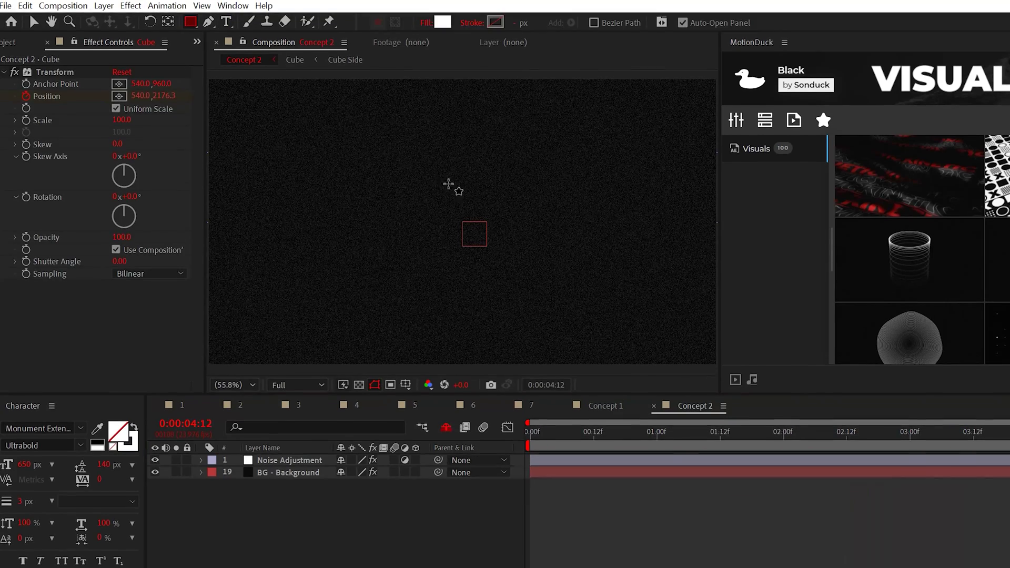
mouse_move(428, 182)
left_mouse_down()
mouse_move(528, 279)
mouse_move(512, 267)
left_mouse_up()
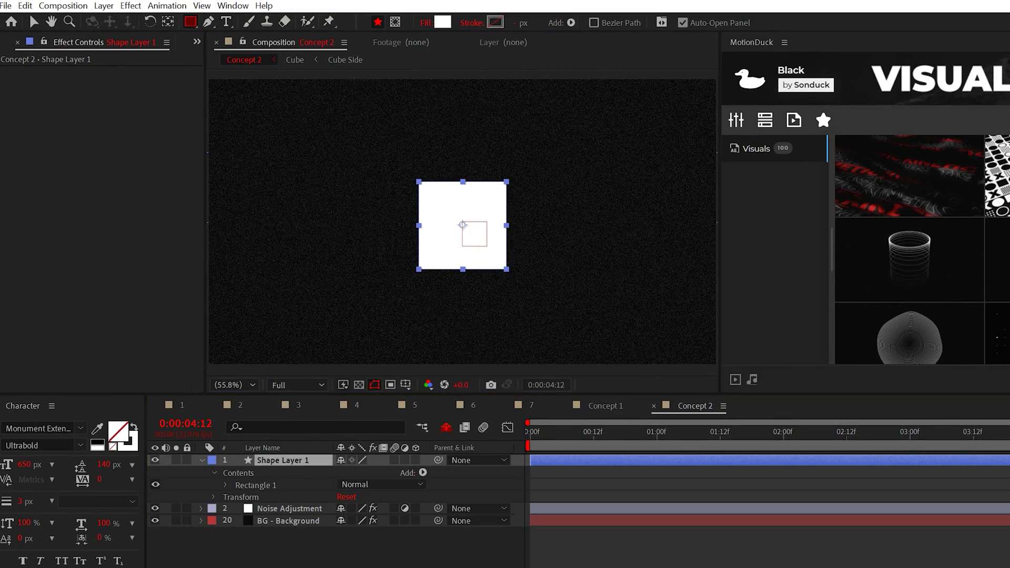
left_click(426, 24)
left_click(367, 72)
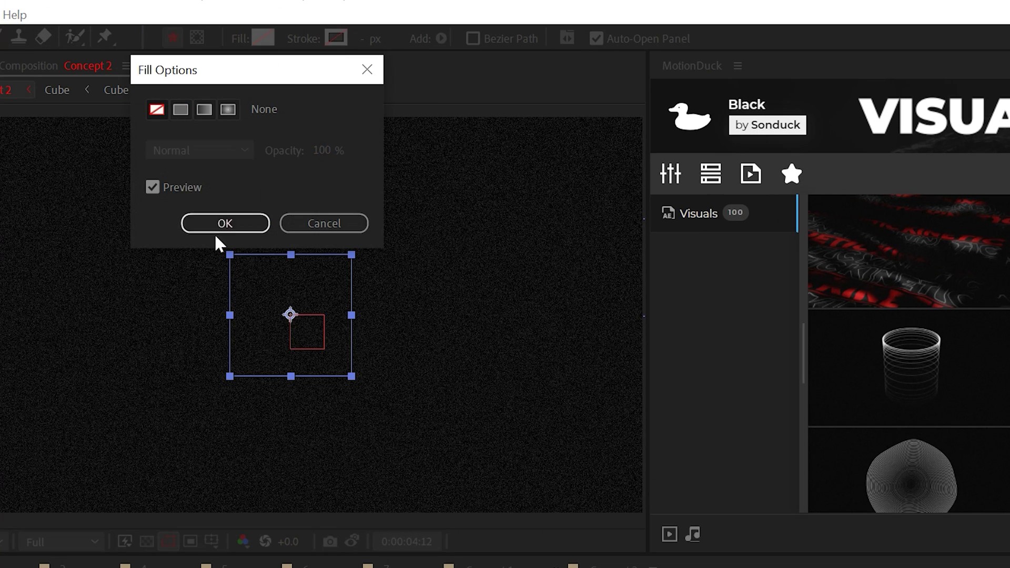
left_click(408, 156)
Give the square a solid white stroke 10 px wide
left_click(304, 40)
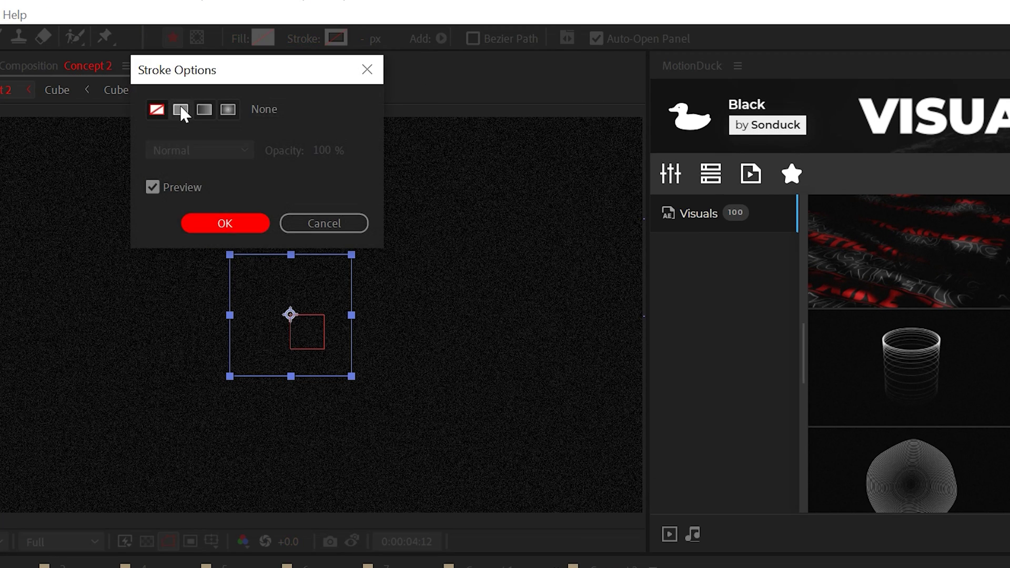
left_click(209, 228)
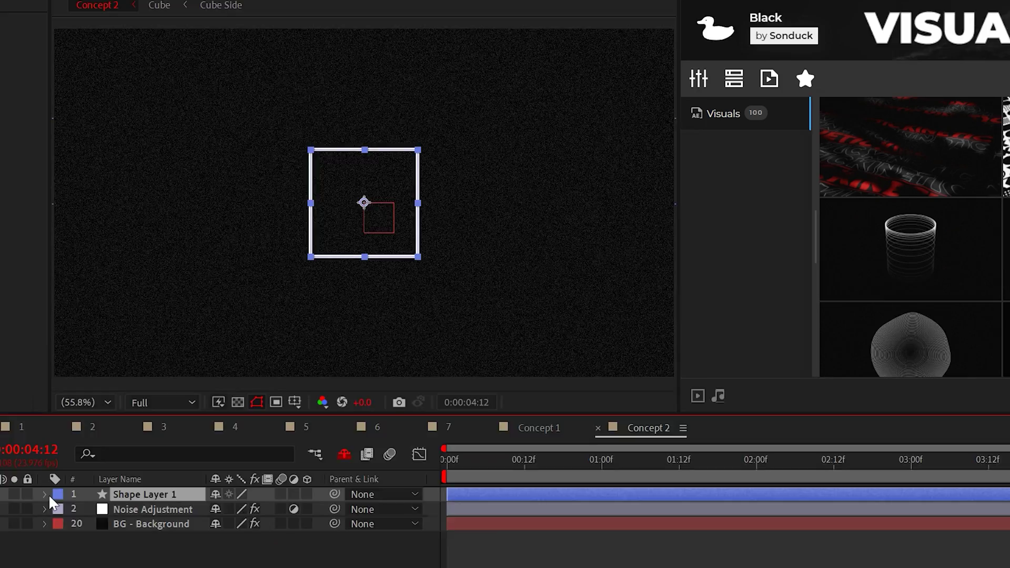
left_click(49, 494)
Add Trim Paths to the square's shape layer and set its End to 85%
left_click(369, 405)
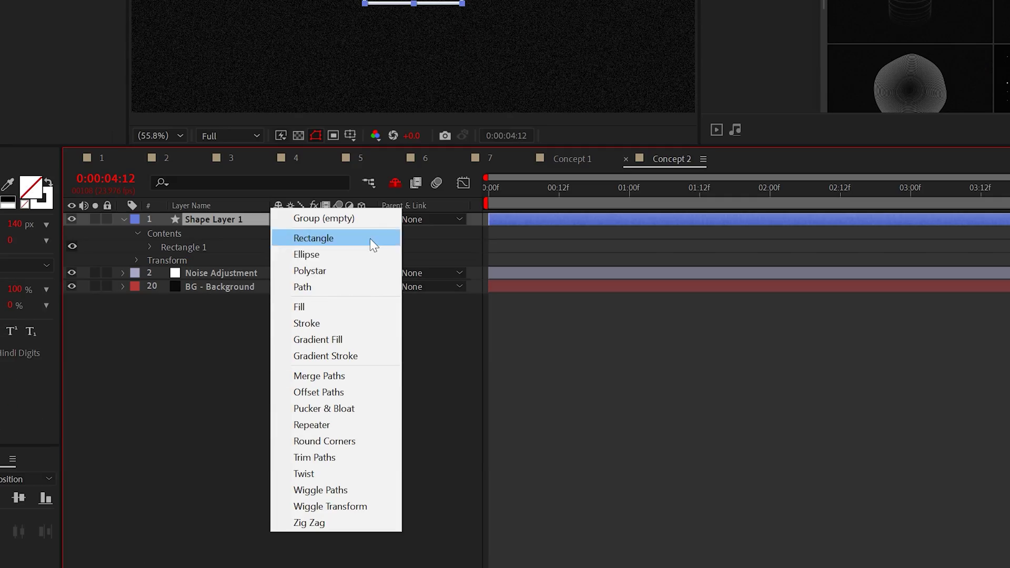
left_click(316, 459)
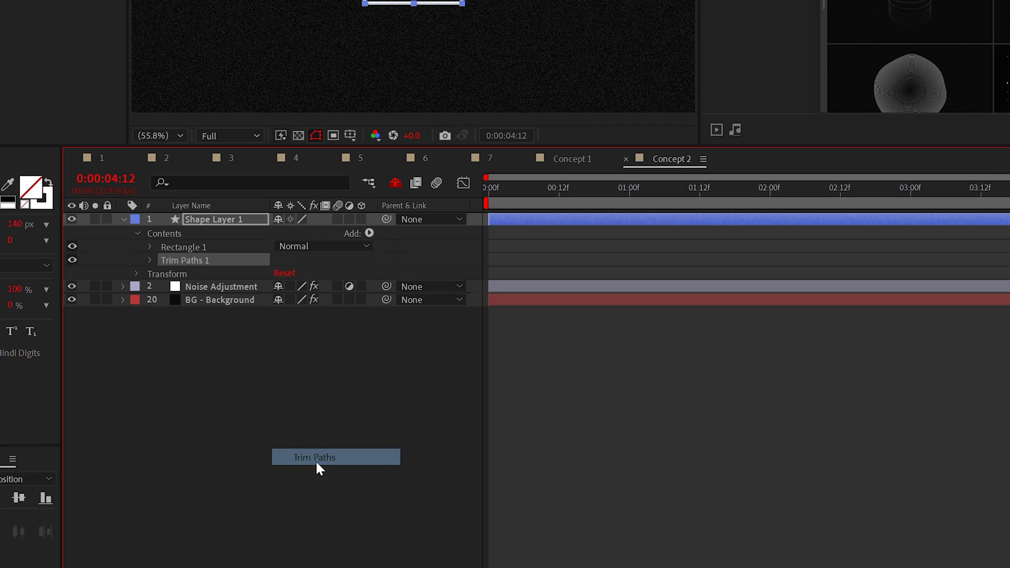
left_click(151, 260)
left_click(284, 419)
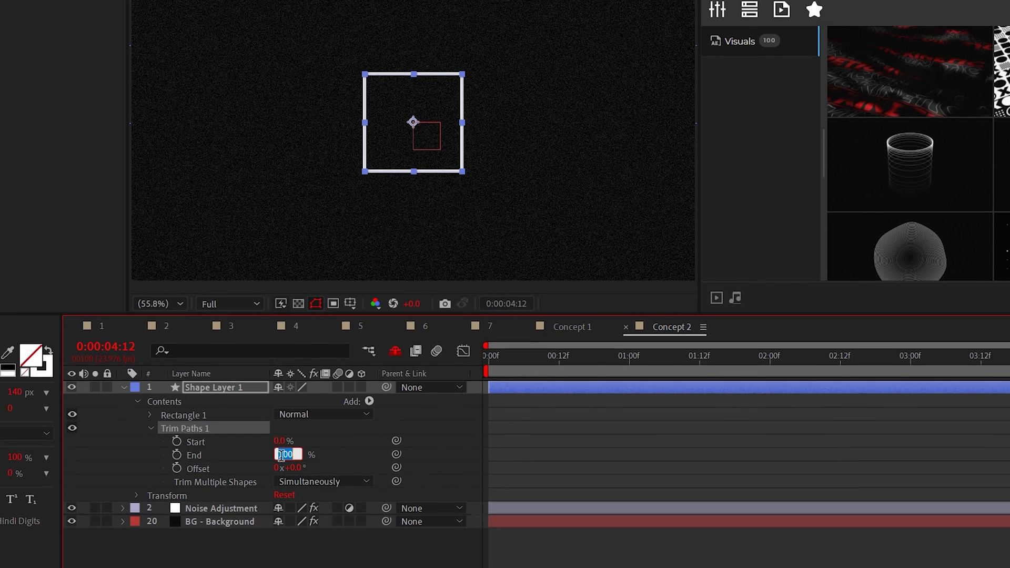
type("85")
Add the expression time*50 to the Trim Paths Offset and scrub the timeline to preview the moving gap
left_click(165, 470, "alt")
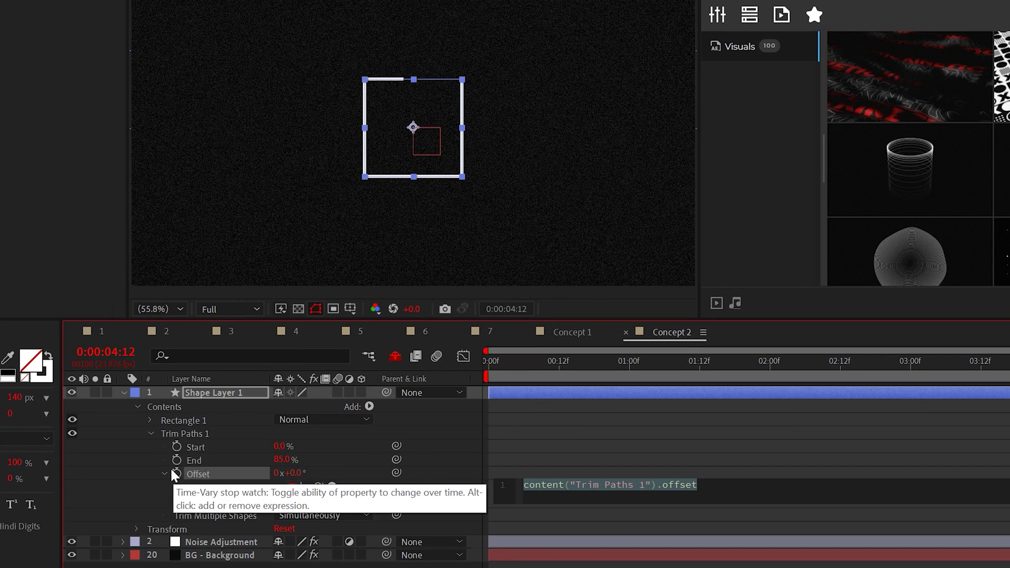
type("time*50")
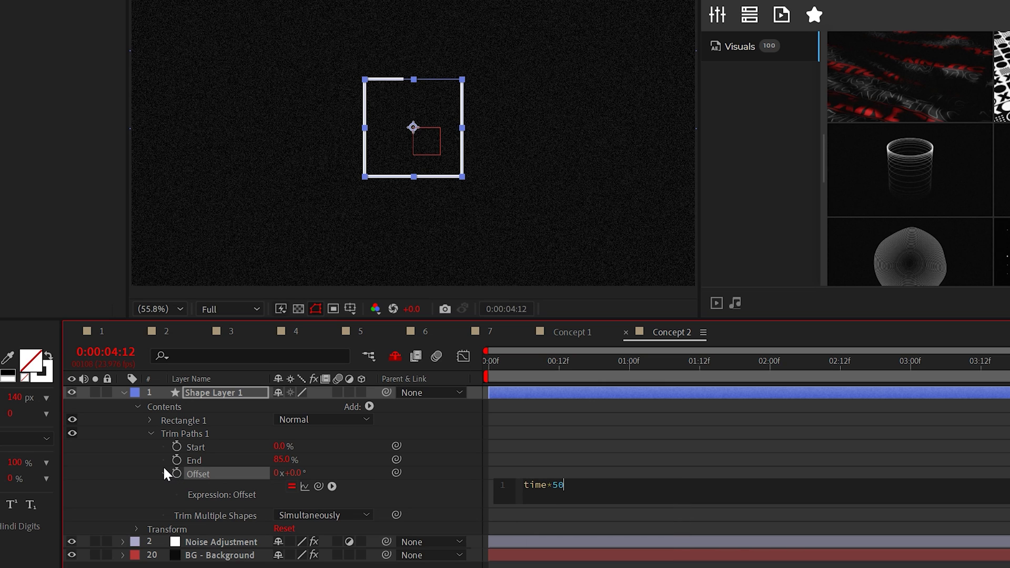
left_click(592, 436)
left_click_drag(532, 361, 631, 393)
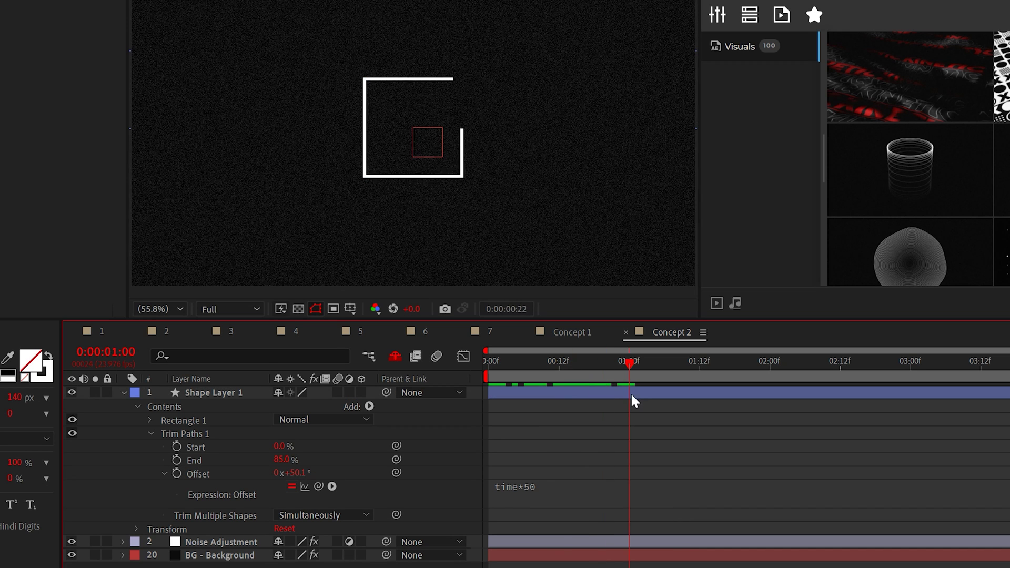
Duplicate the square's shape layer and reduce the rectangle size of Shape Layer 1 to form a smaller square inside
left_click(213, 392)
key("ctrl+d")
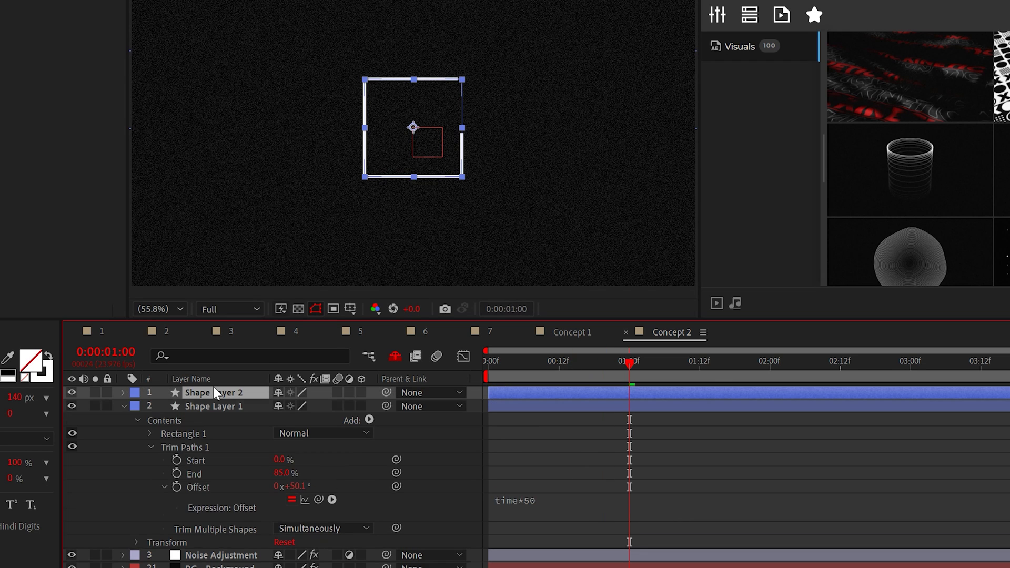
left_click(151, 434)
left_click(165, 447)
left_click_drag(288, 461, 231, 461)
Set the rotation of the smaller inner square to 90°
type("r")
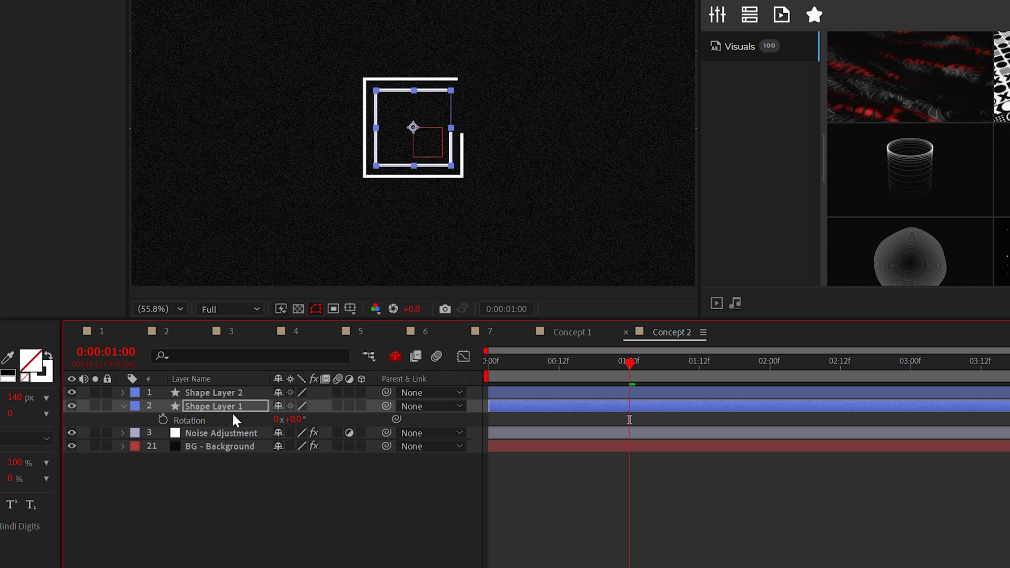
type("180")
key("Return")
Duplicate the smaller square's layer and set the rotation of Shape Layer 1 to 180°
left_click(208, 408)
key("ctrl+d")
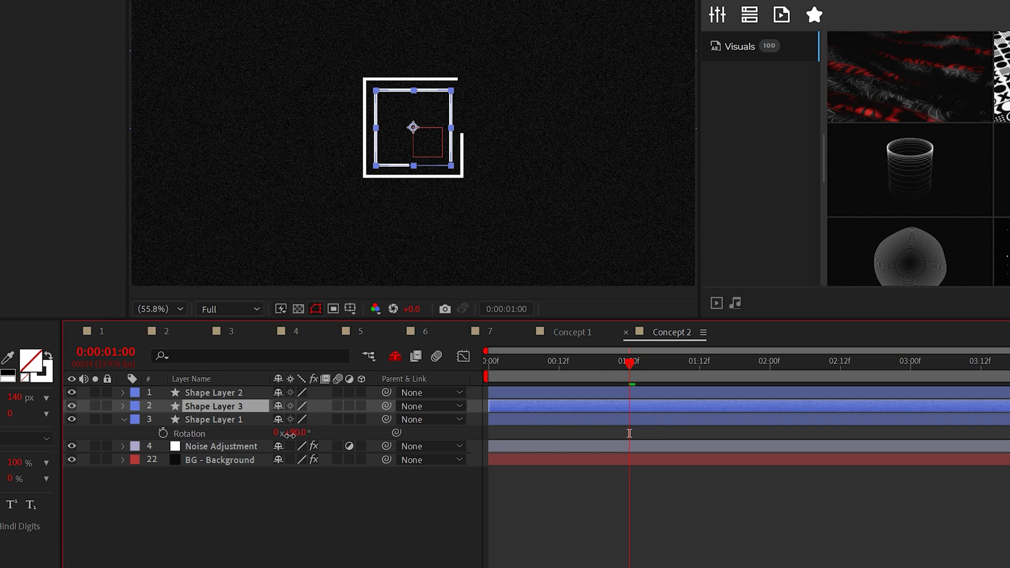
key("Return")
Reduce the rectangle size of Shape Layer 1 further to make it the innermost of three nested squares
double_click(124, 419)
left_click(138, 434)
left_click(151, 447)
left_click(164, 461)
left_click_drag(295, 473, 209, 472)
key("F2")
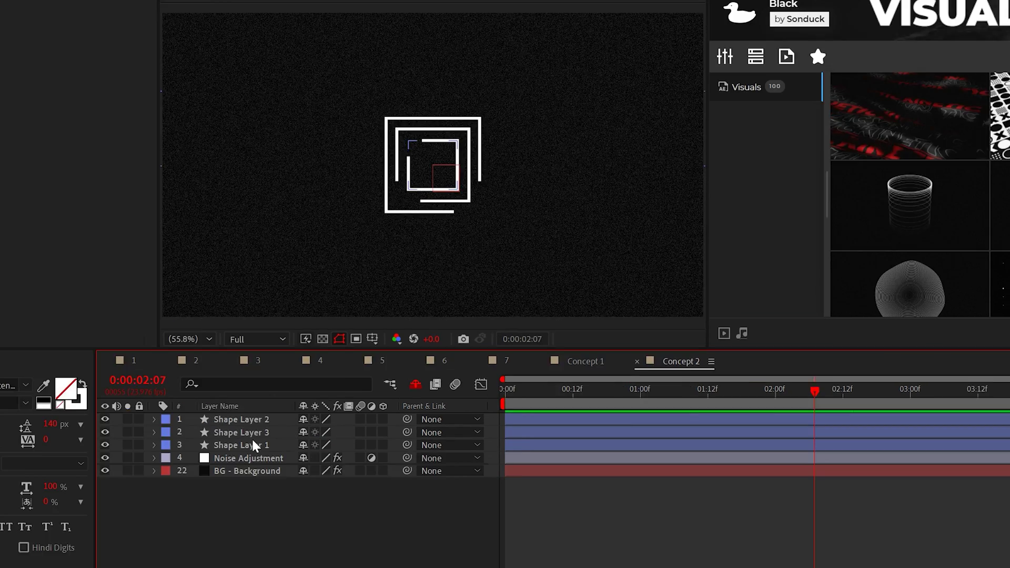
Pre-compose the three square shape layers as "Shape" and duplicate the resulting layer
left_click(217, 420)
left_click(217, 393, "shift")
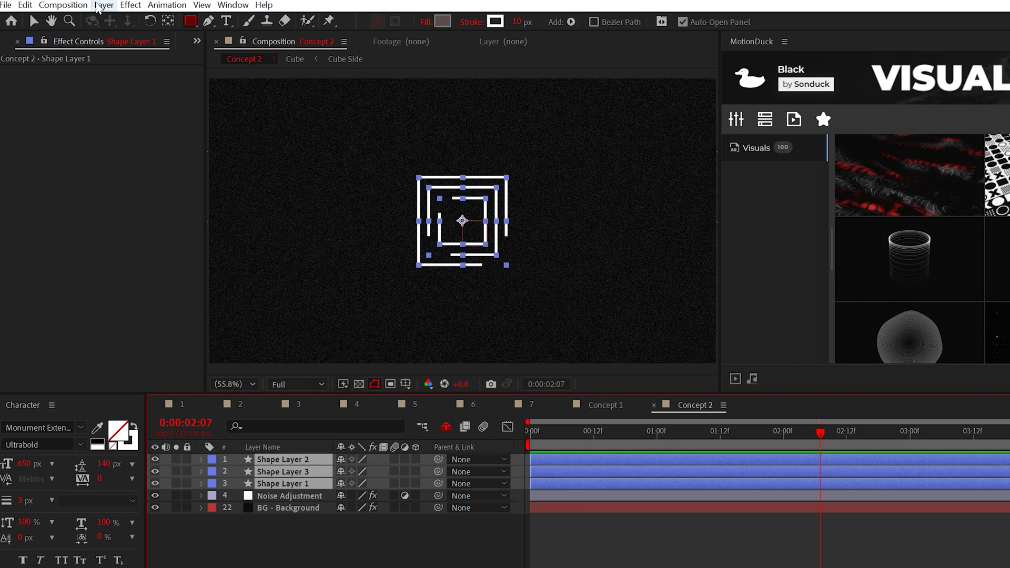
left_click(103, 5)
left_click(149, 436)
key("Return")
key("ctrl+d")
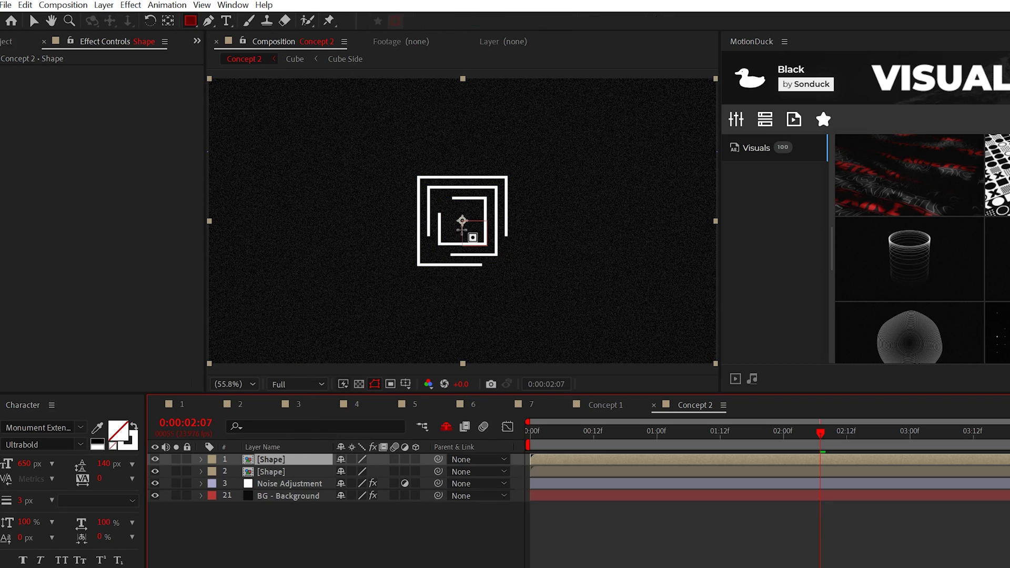
key("v")
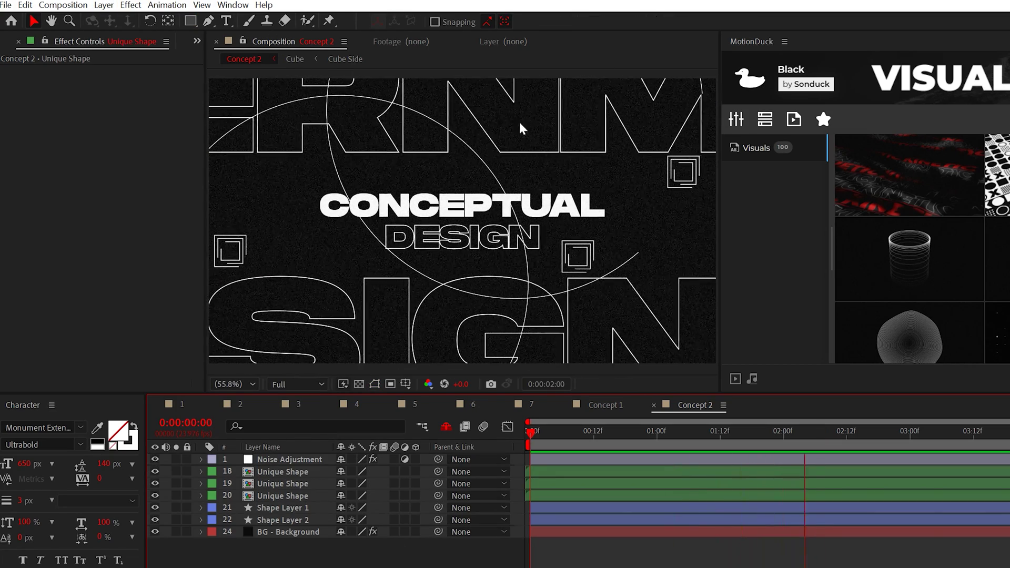